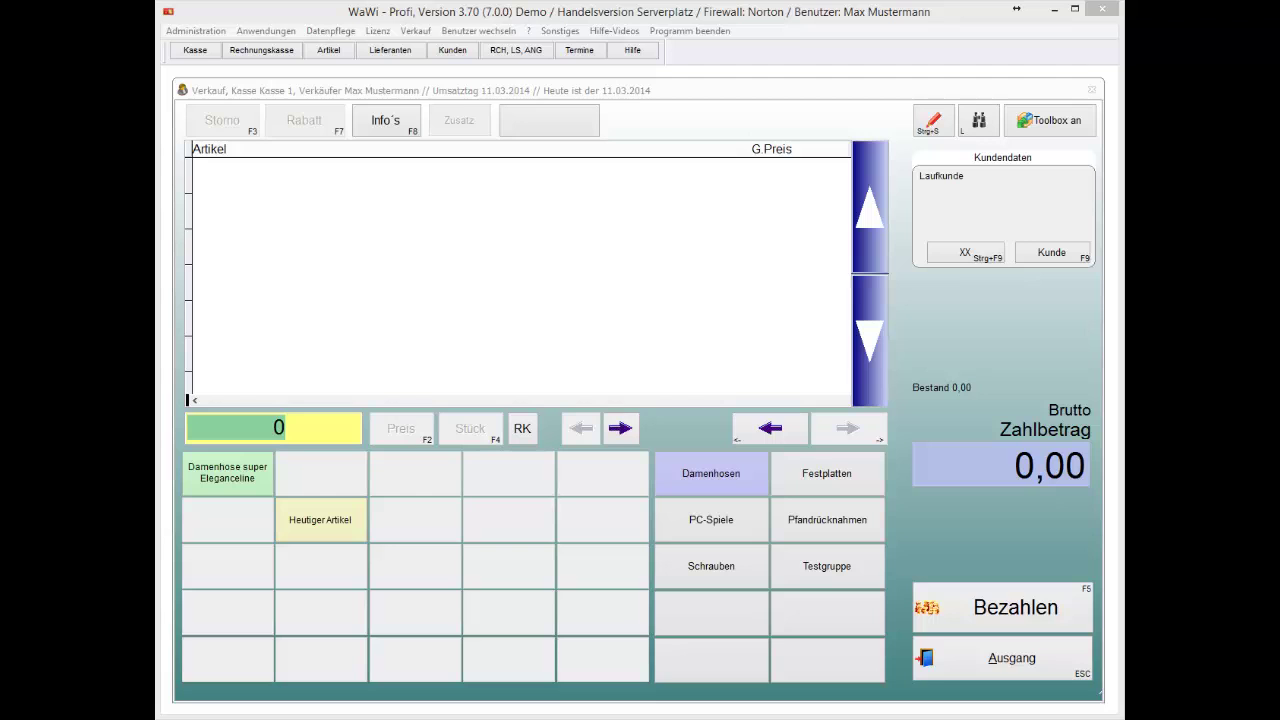
- Examine the happy hour prices of Testartikel 1 in the article master's Staffelpreise & PVA section and return to the register
left_click(329, 52)
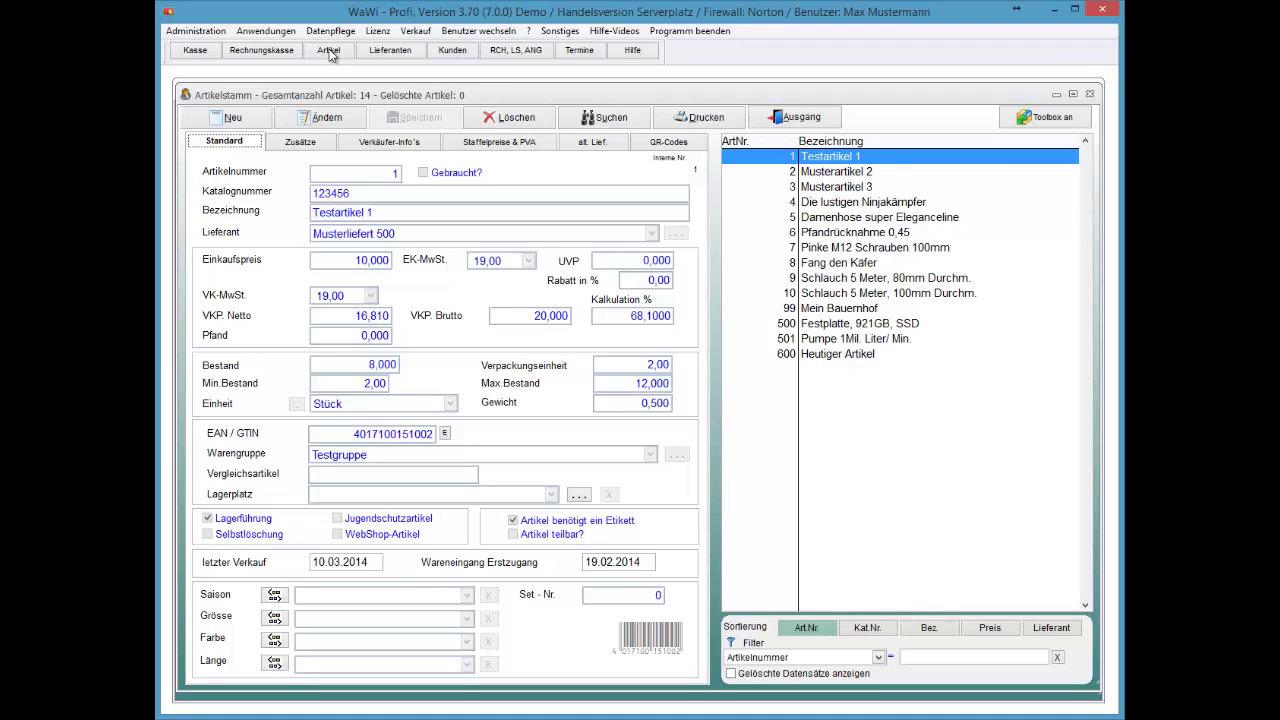
key("ctrl+Tab")
key("ctrl+Tab")
key("ctrl+Tab")
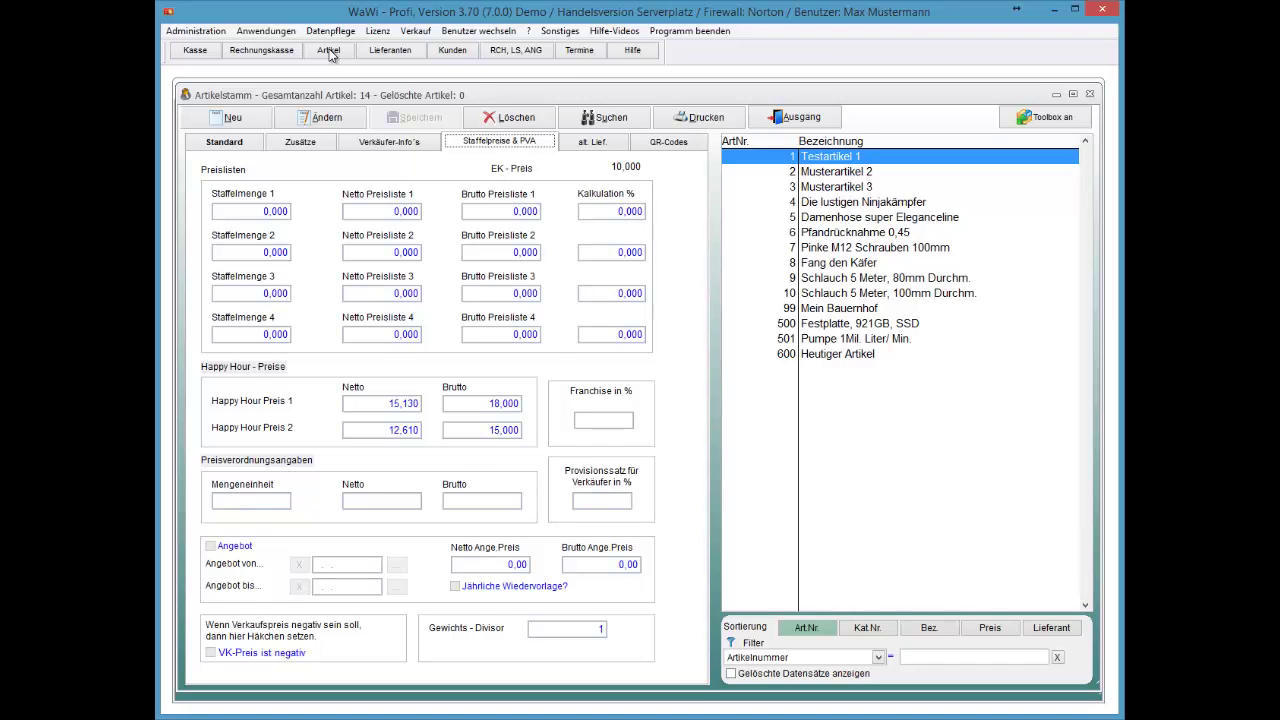
left_click(330, 52)
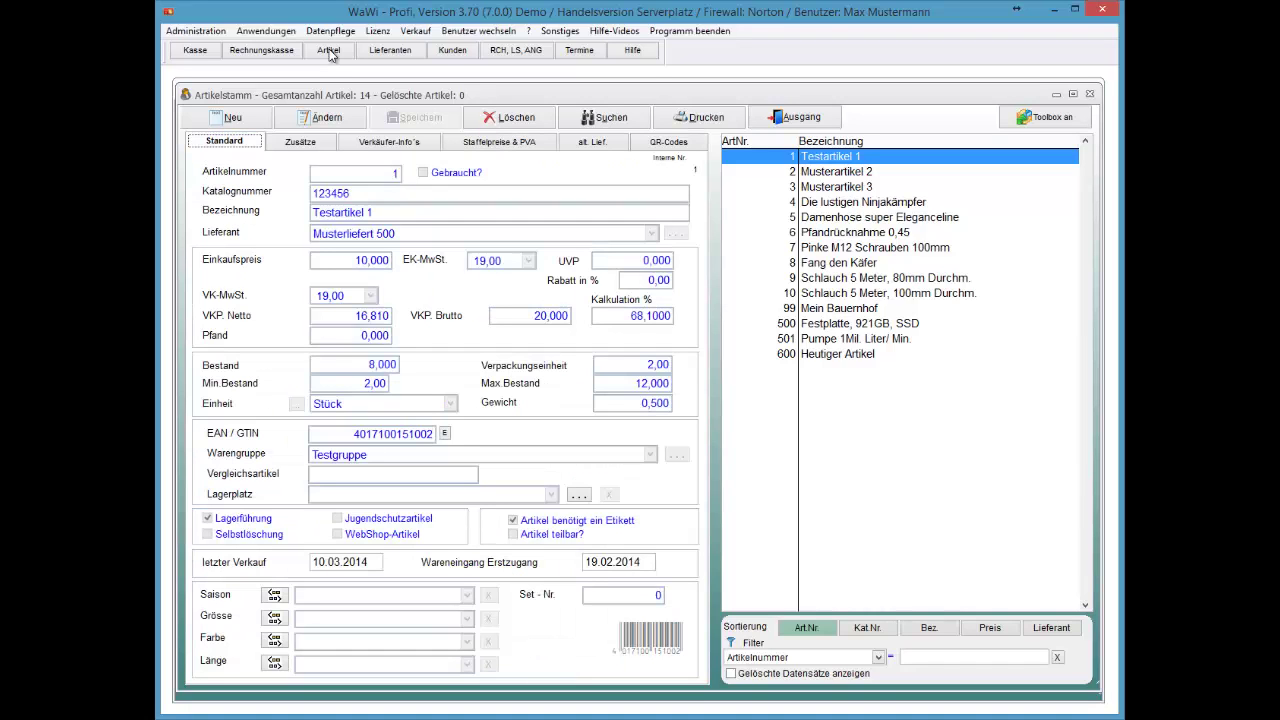
key("ctrl+Tab")
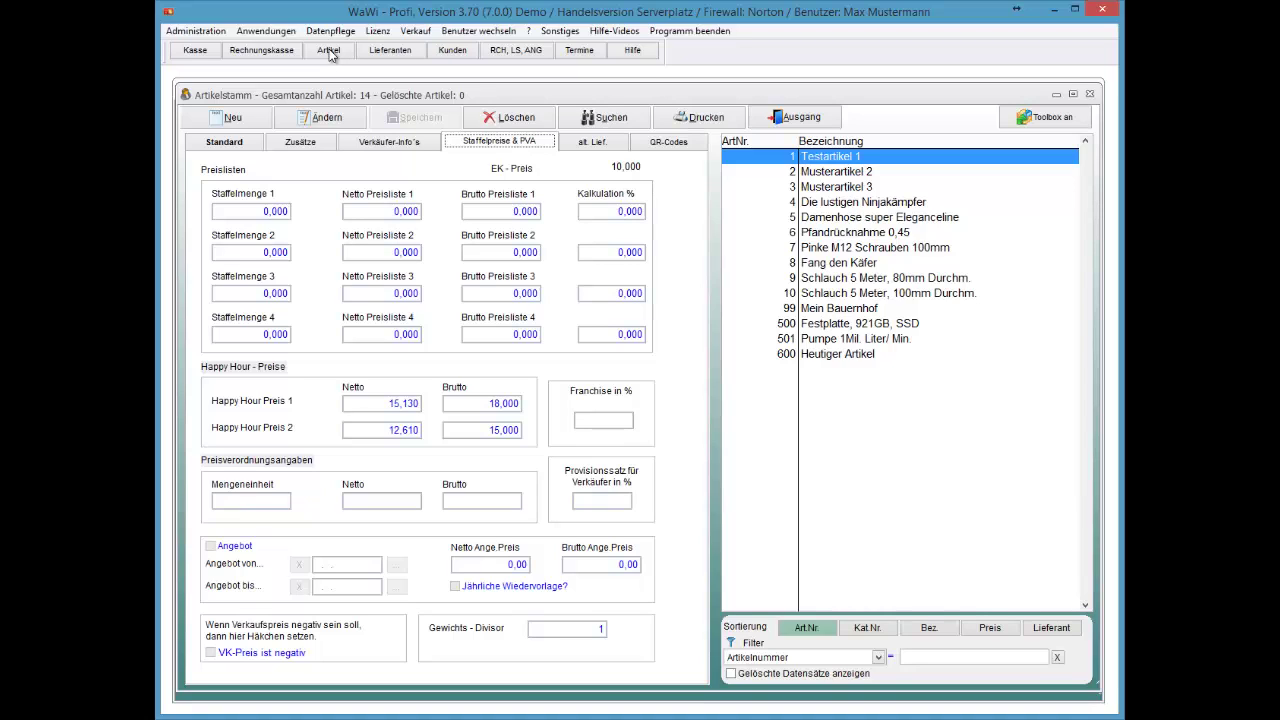
left_click(330, 52)
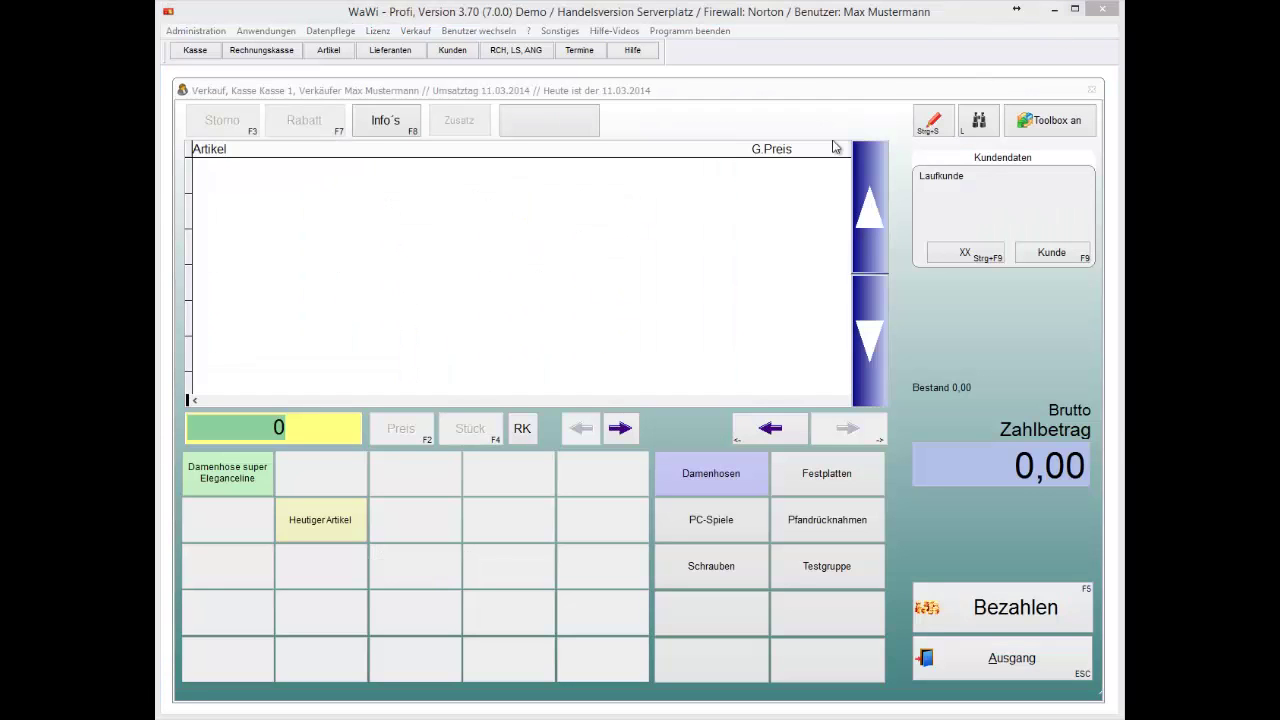
- Open the system settings and show the Happy Hour settings in the Verkauf area
left_click(199, 32)
mouse_move(200, 38)
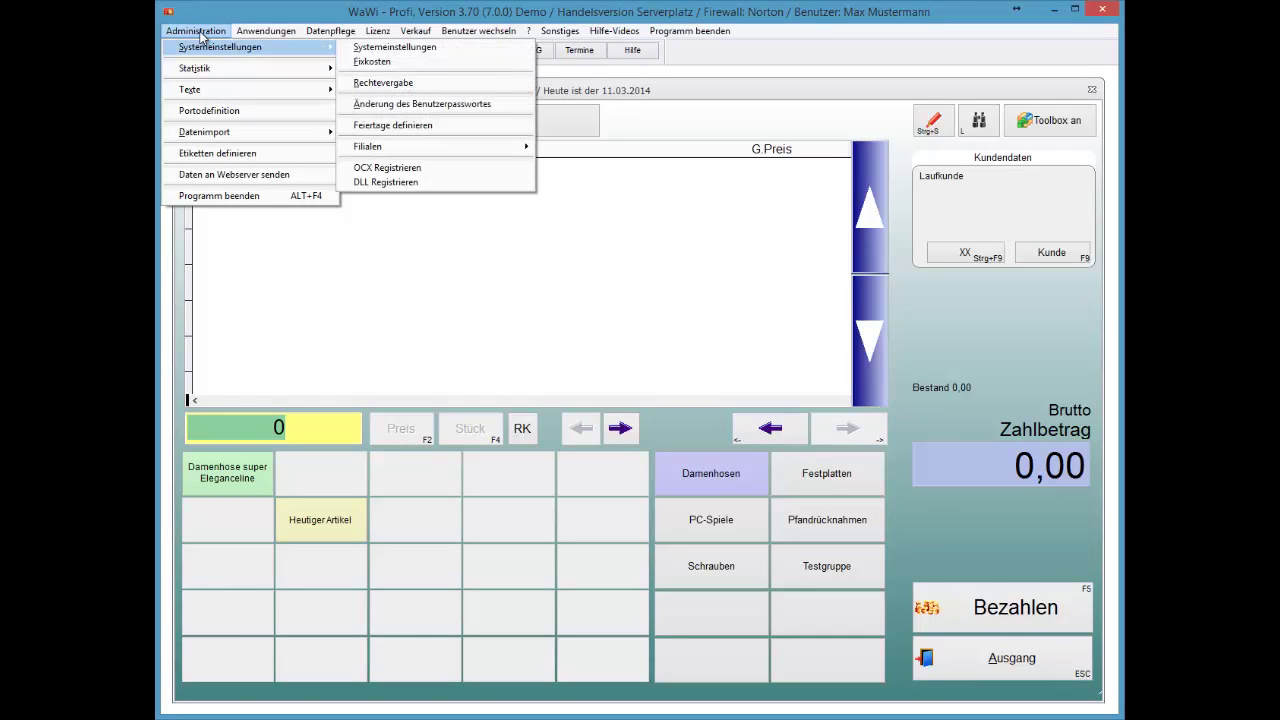
key("Right")
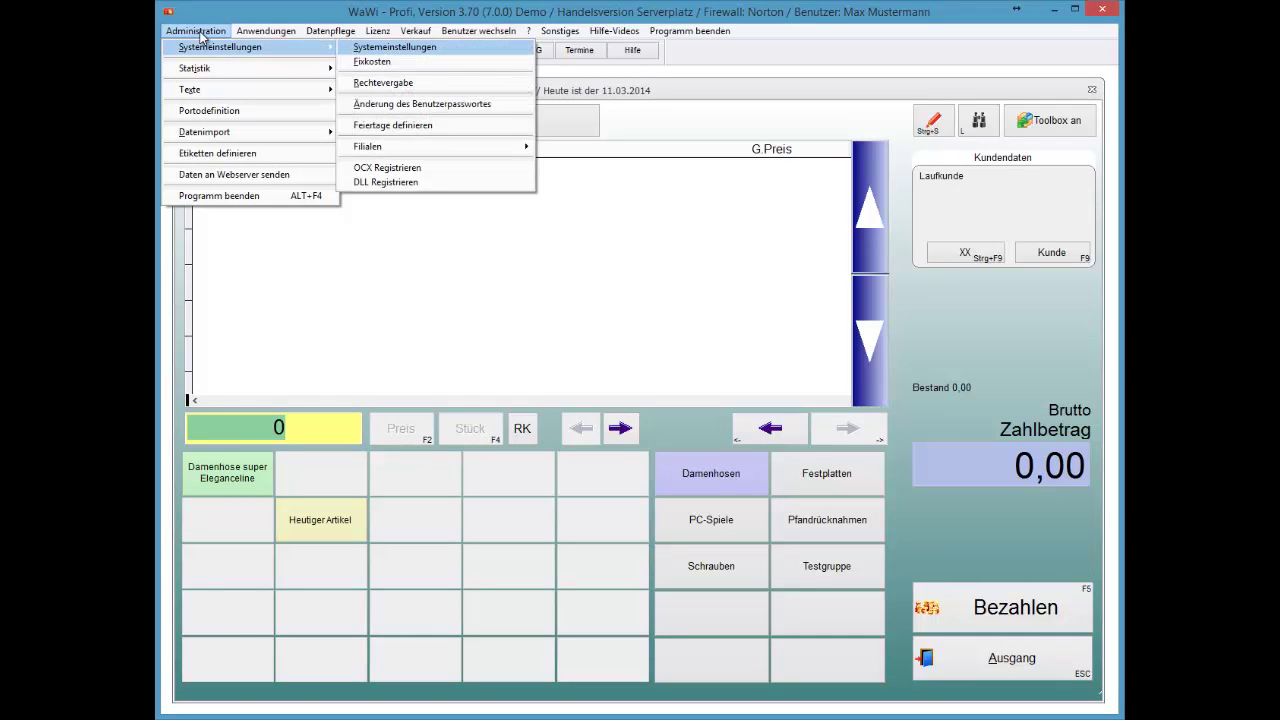
key("Return")
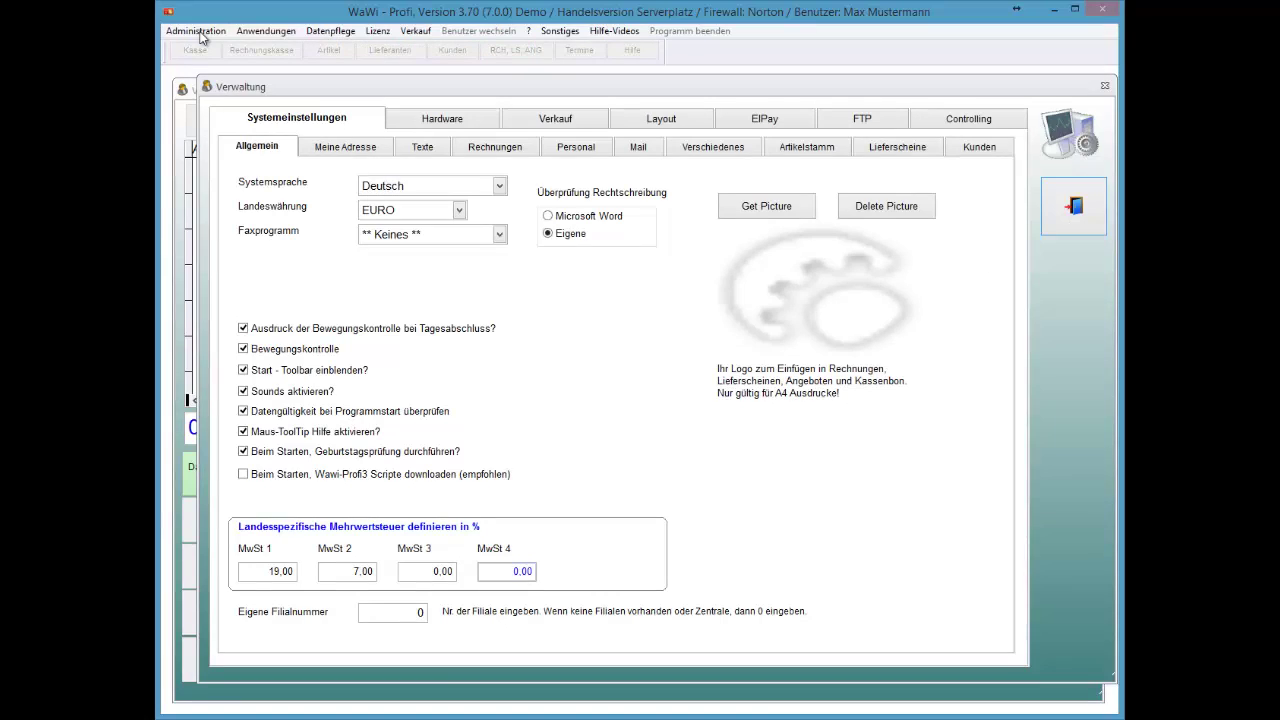
key("Right")
key("Right")
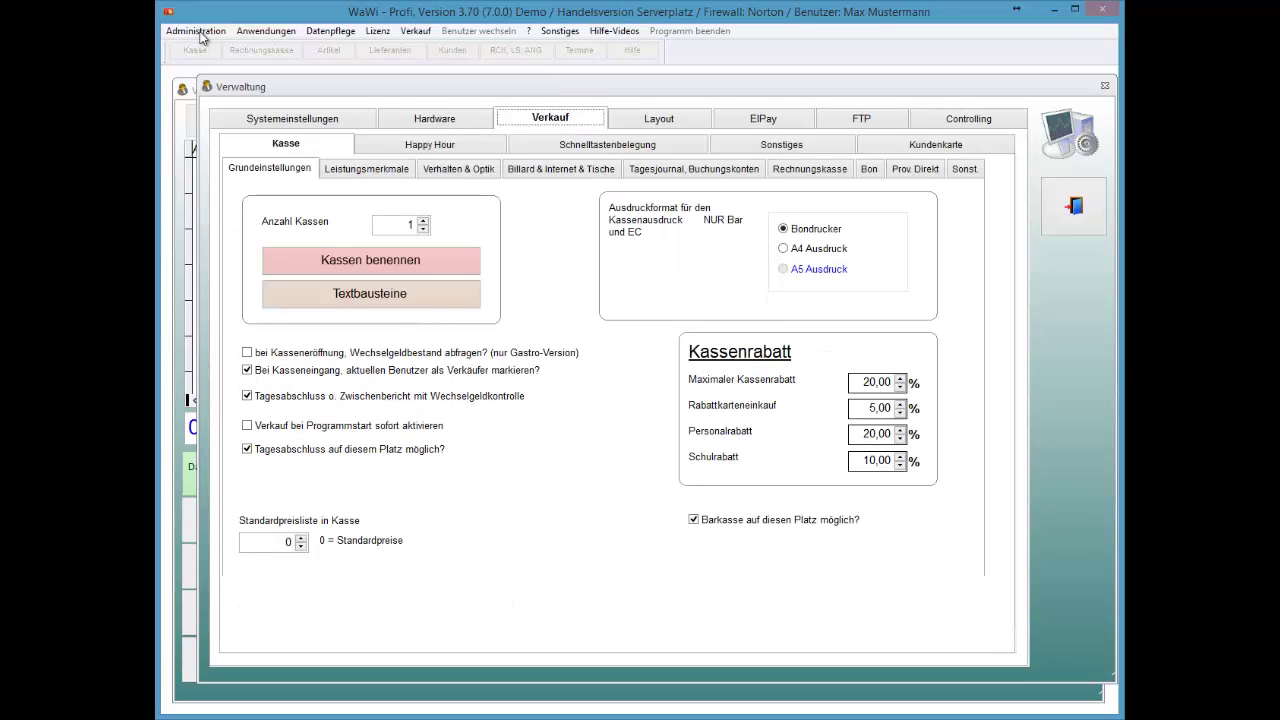
key("Tab")
key("Right")
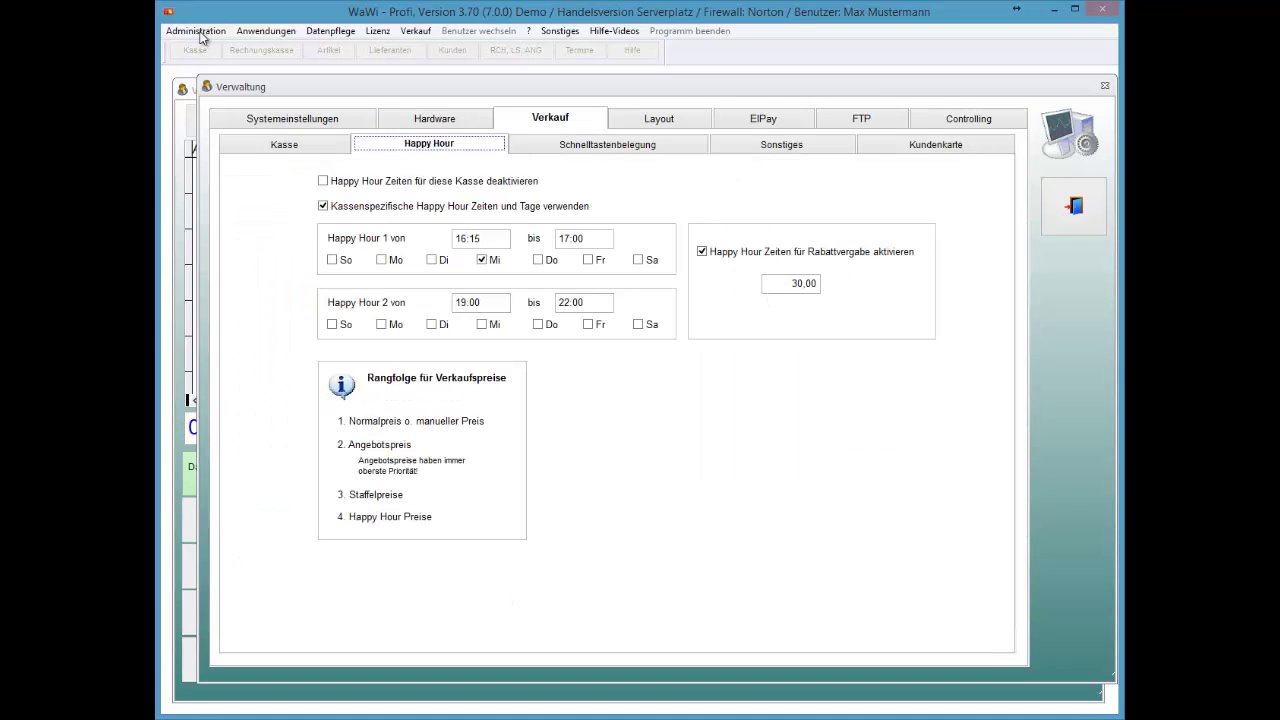
- Try deactivating the happy hour times for this register, and reverse that choice
key("Tab")
key("space")
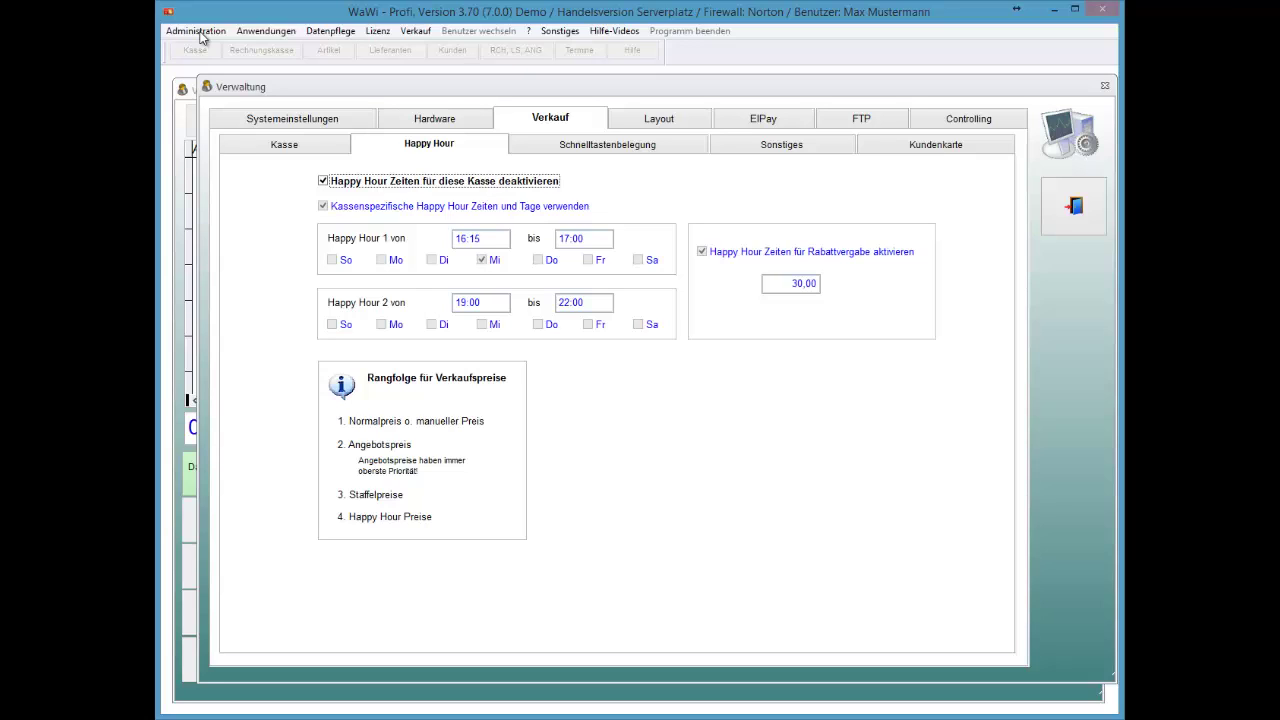
key("space")
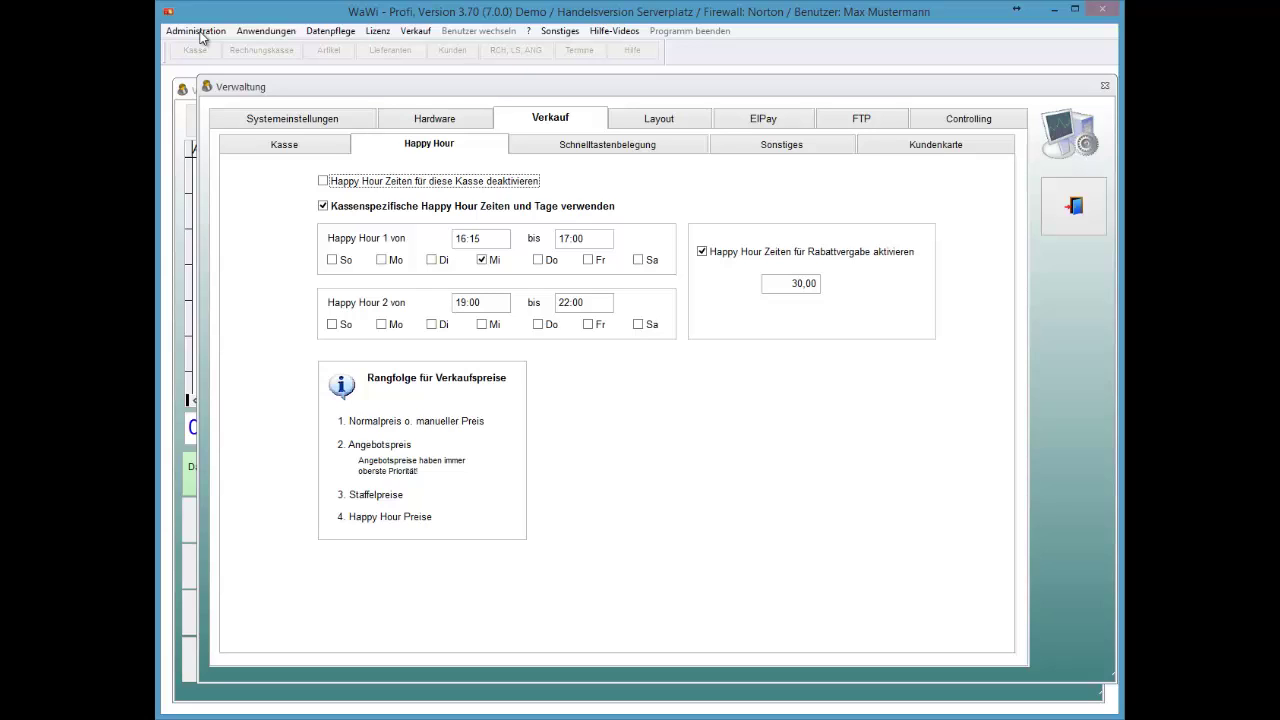
- Try switching off the register-specific happy hour times and days, and switch them back on
key("Tab")
key("space")
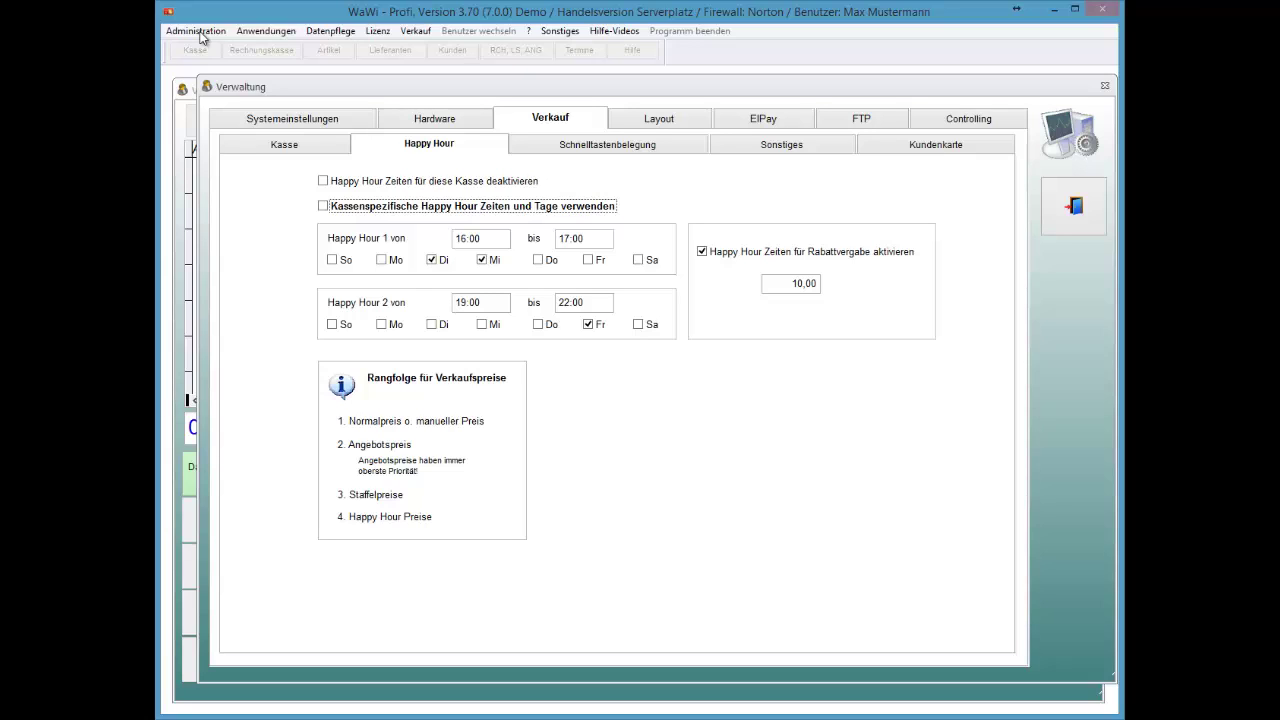
left_click(198, 32)
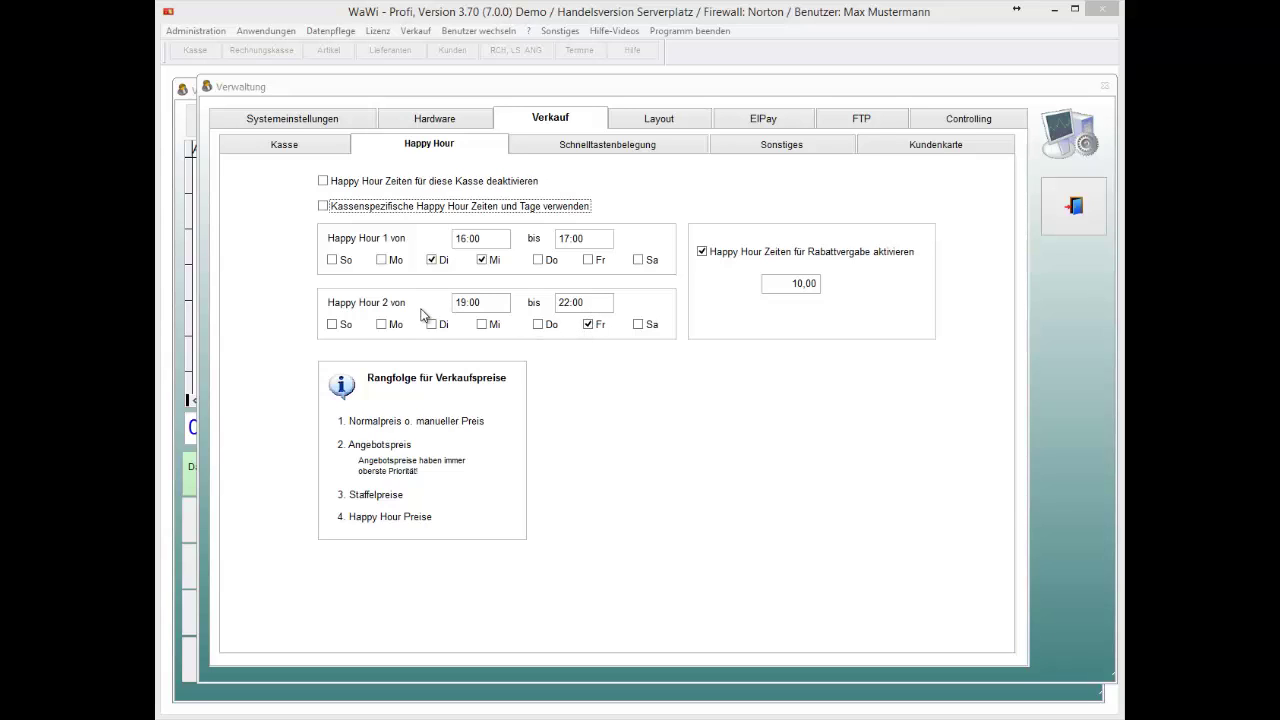
left_click(370, 212)
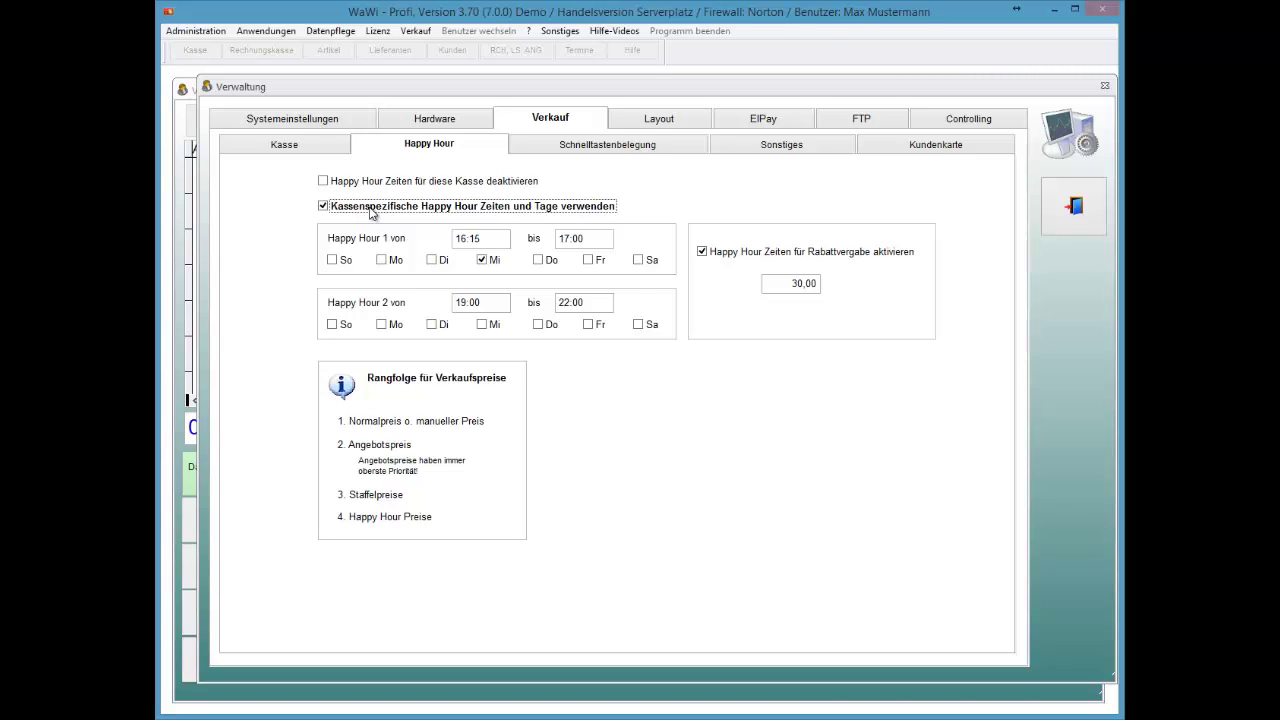
- Disable the use of happy hour times for granting discounts and close the settings
key("Tab")
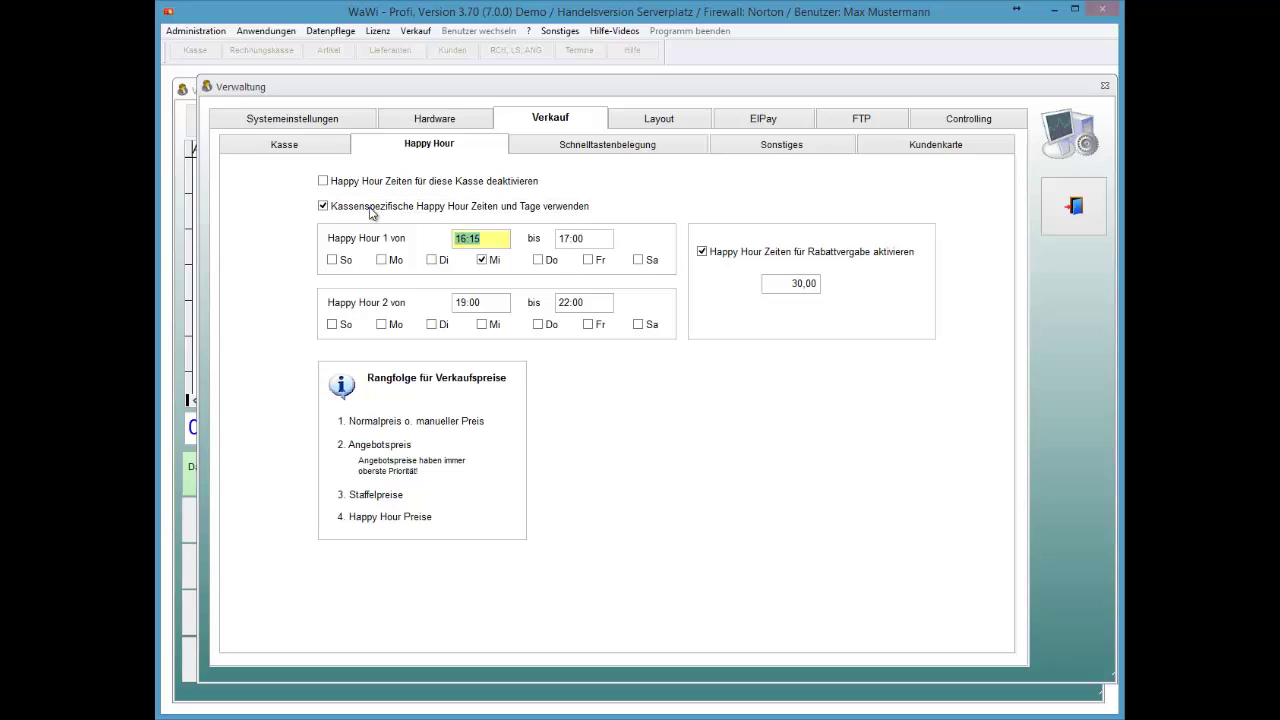
key("Tab")
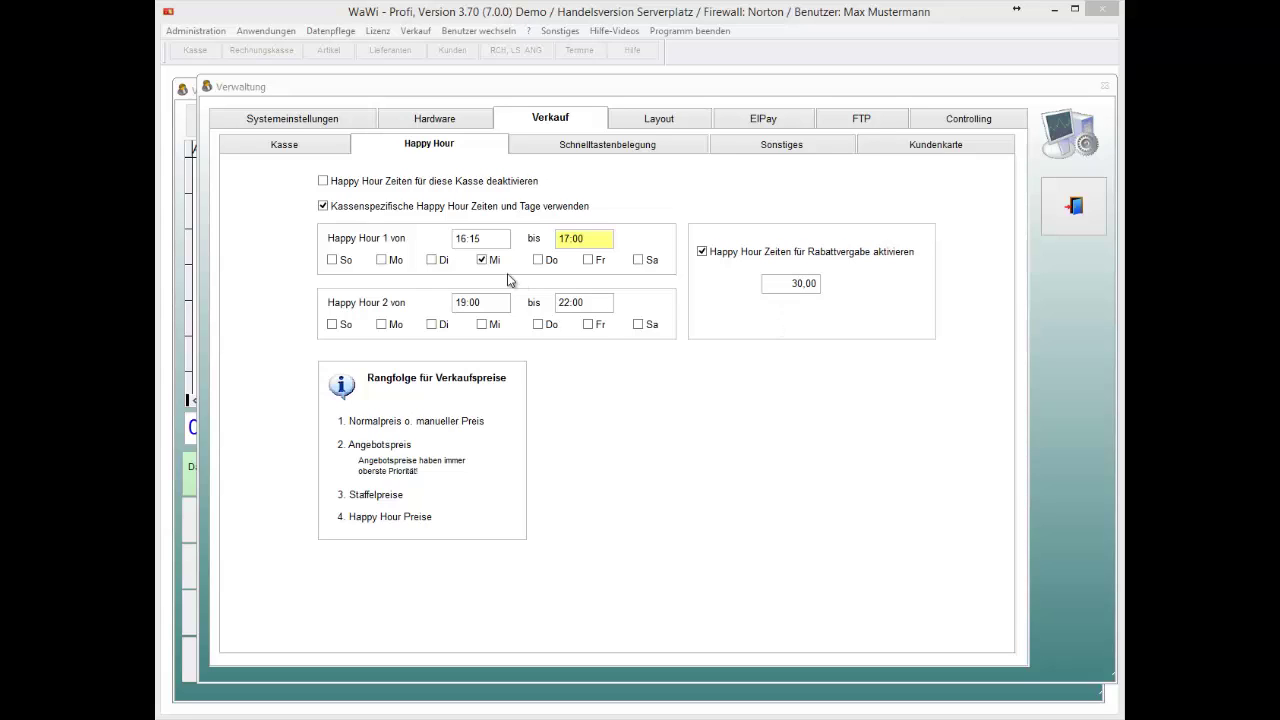
left_click(775, 287)
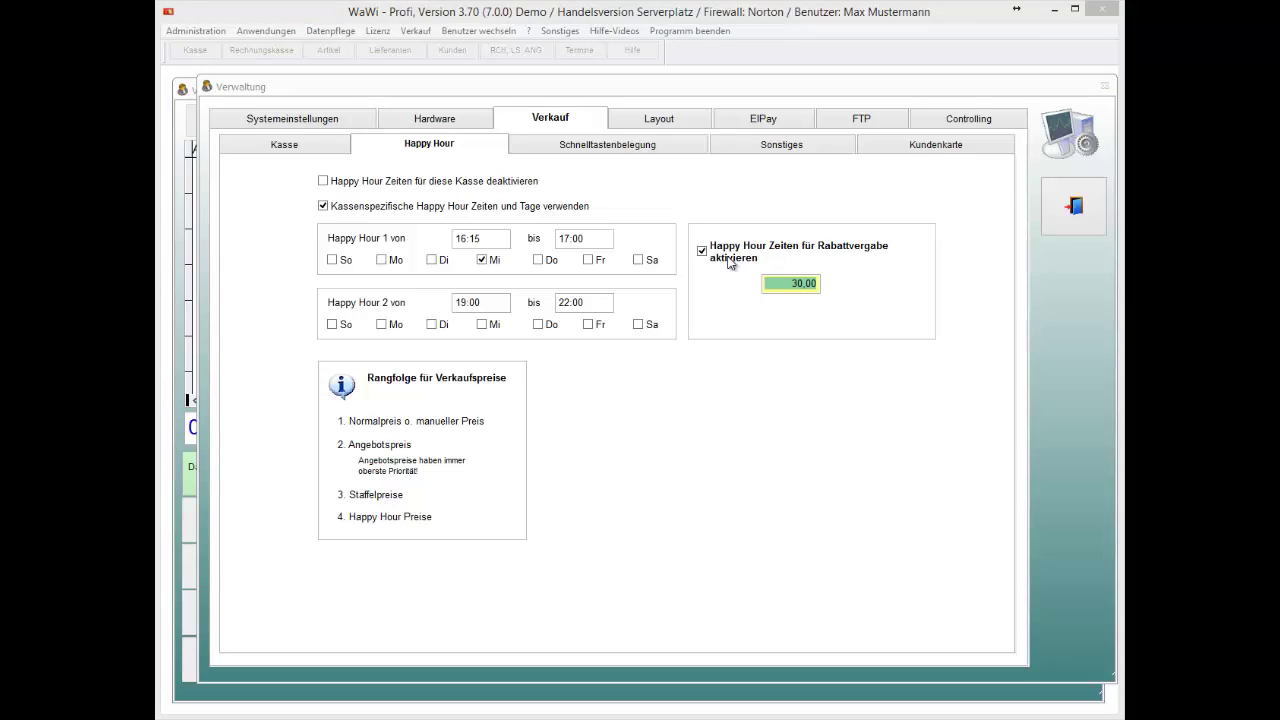
left_click(728, 255)
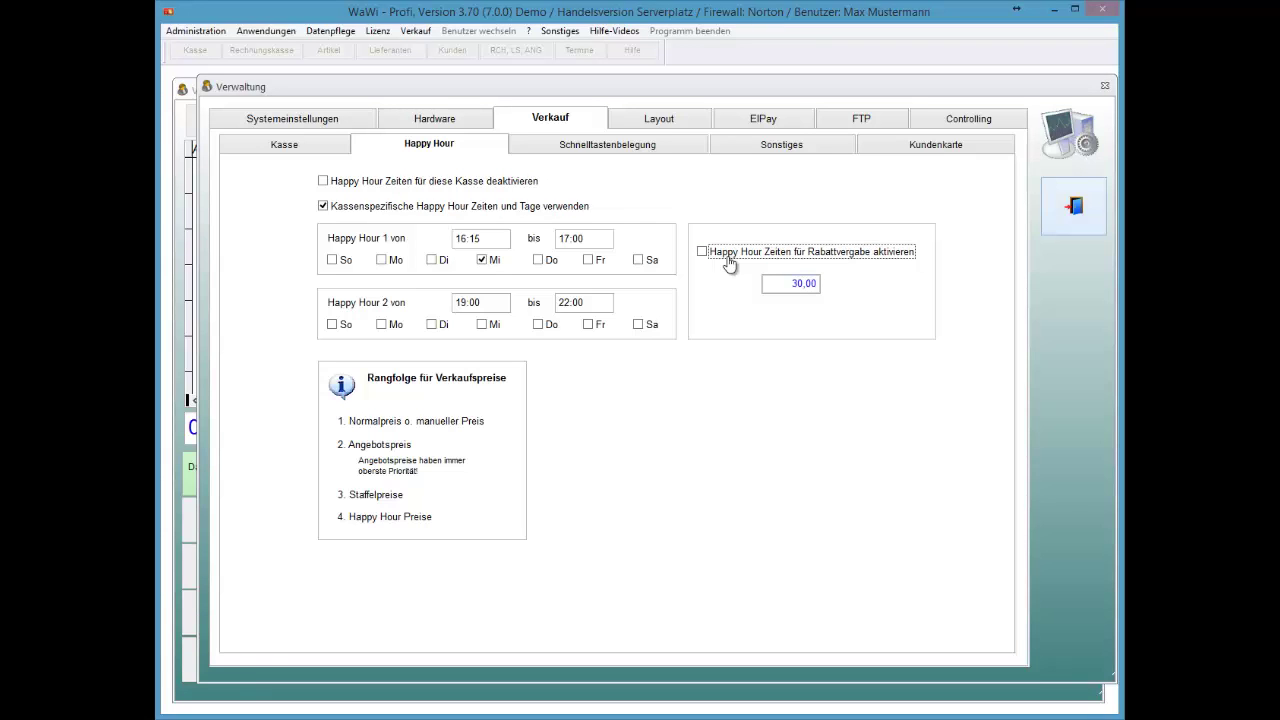
key("Escape")
- Check the happy hour prices of Testartikel 1 and add article 1 to a sale in the register
key("alt+a")
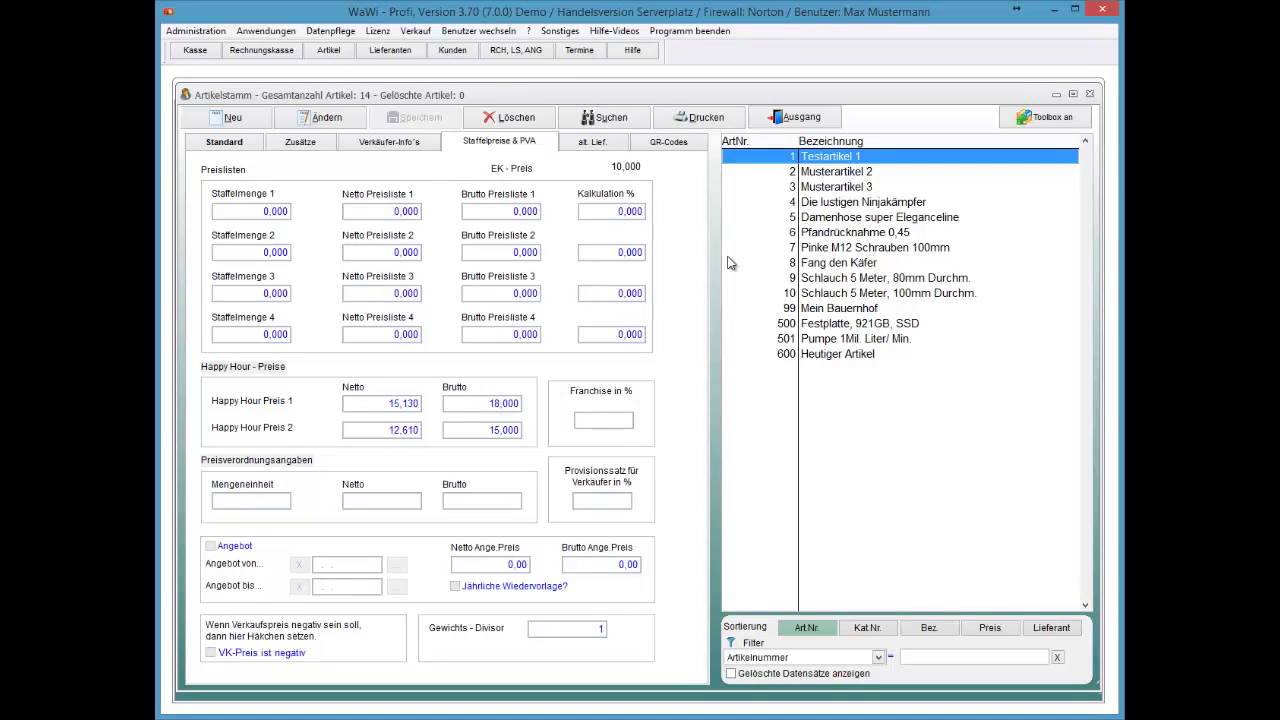
key("alt+k")
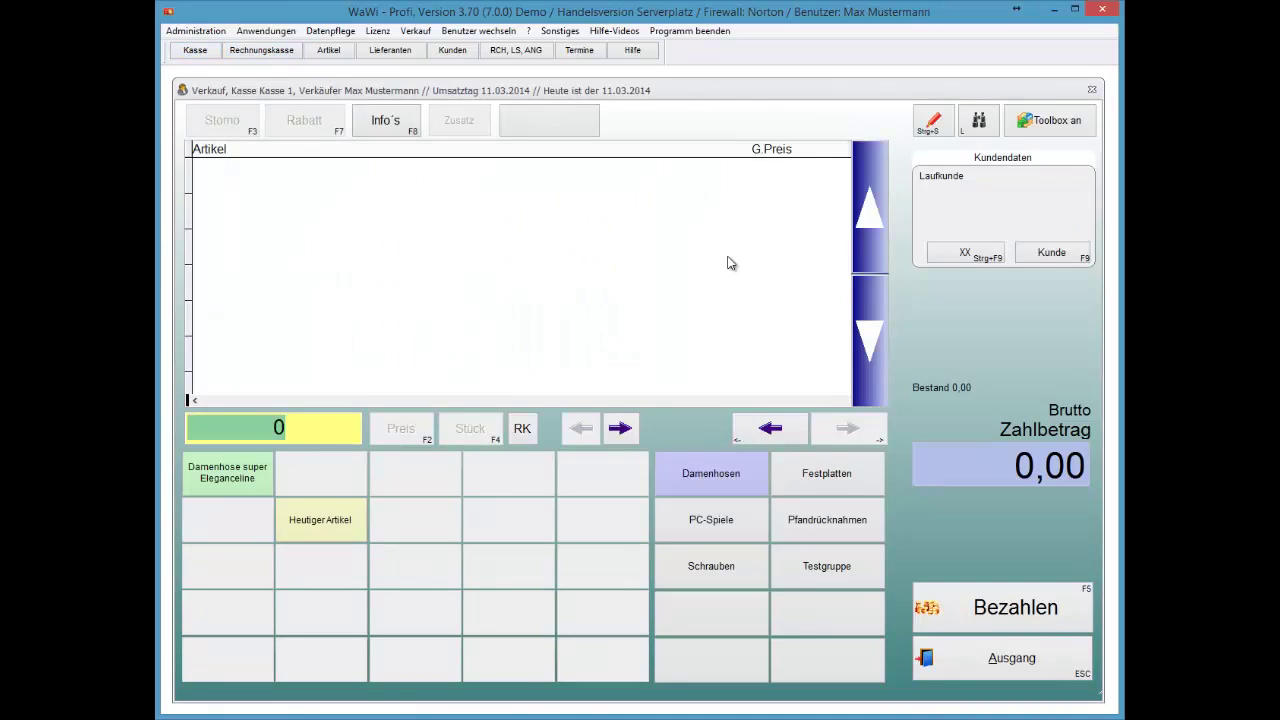
type("1")
key("Return")
key("Return")
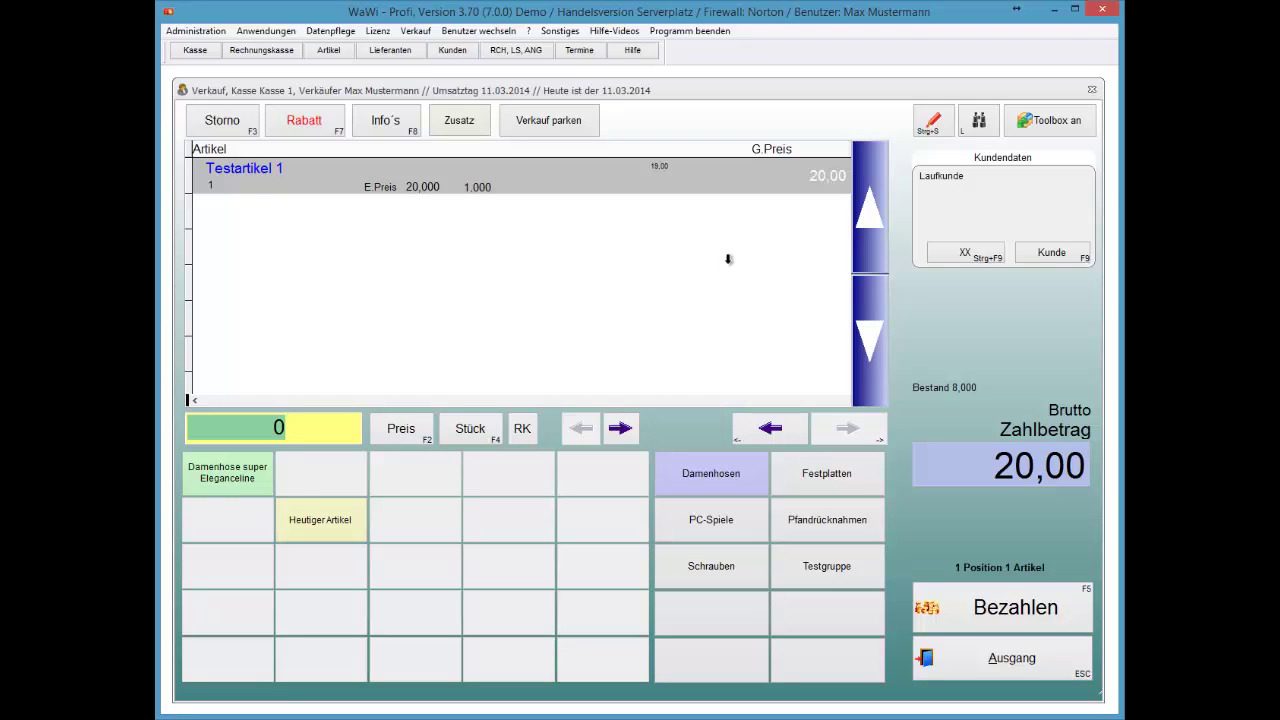
- Enable Tuesday (Di) for Happy Hour 1 in the register's happy hour settings and close the settings
key("alt+a")
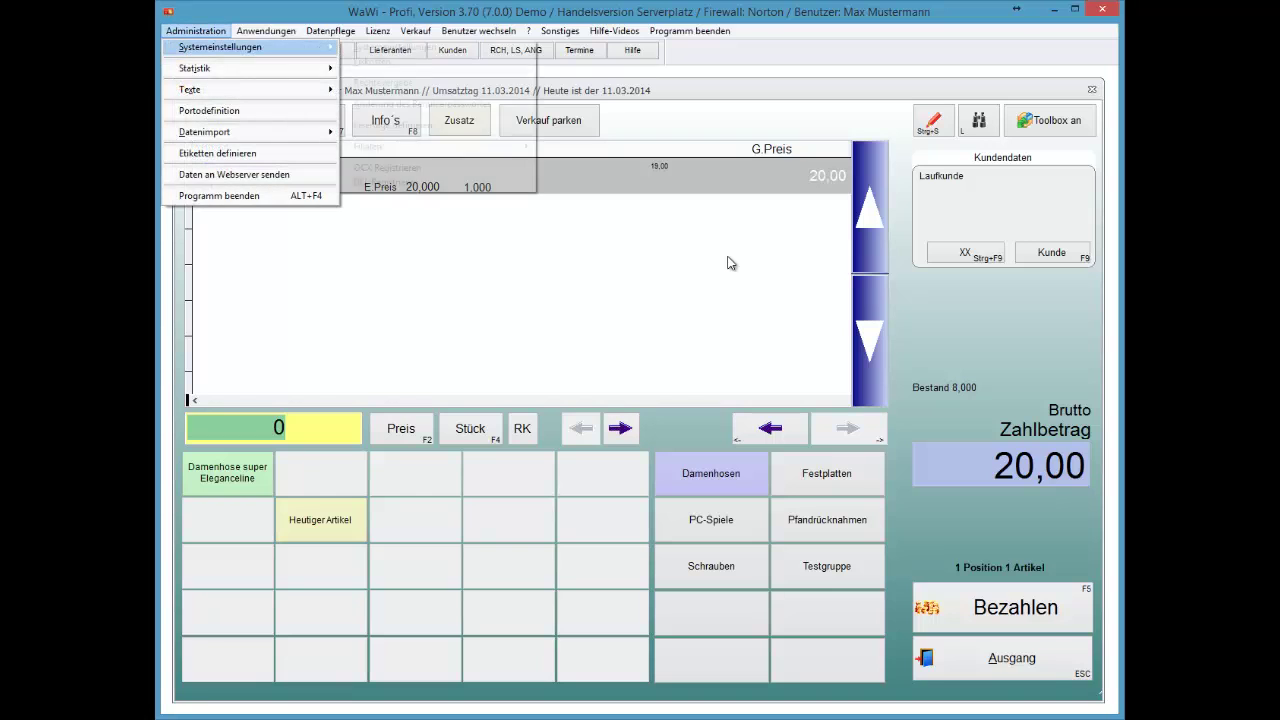
key("Right")
key("Return")
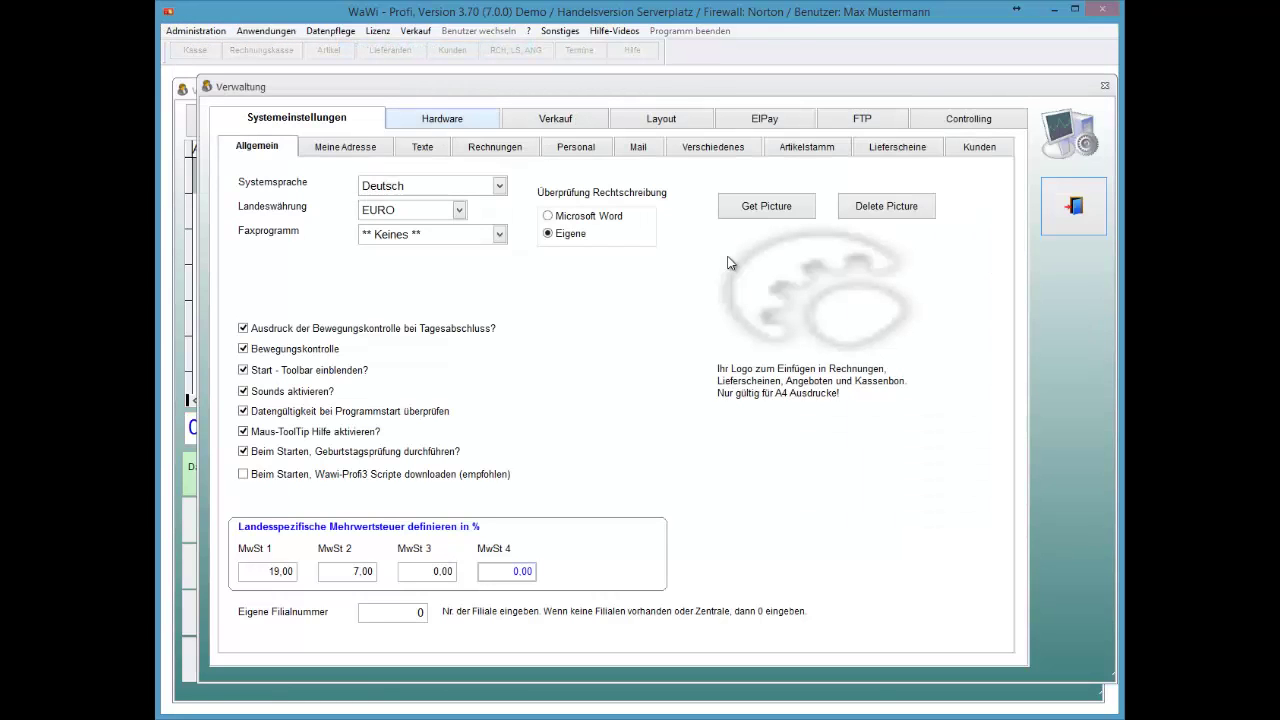
key("Return")
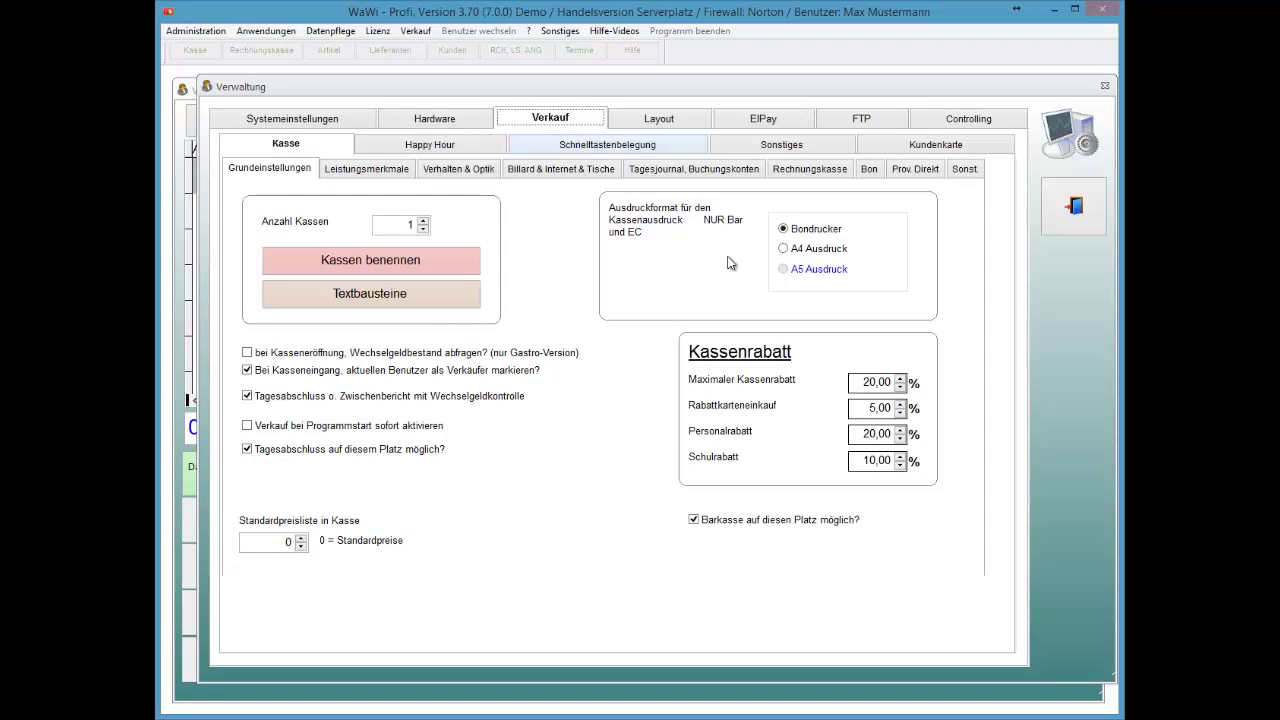
key("Tab")
key("Right")
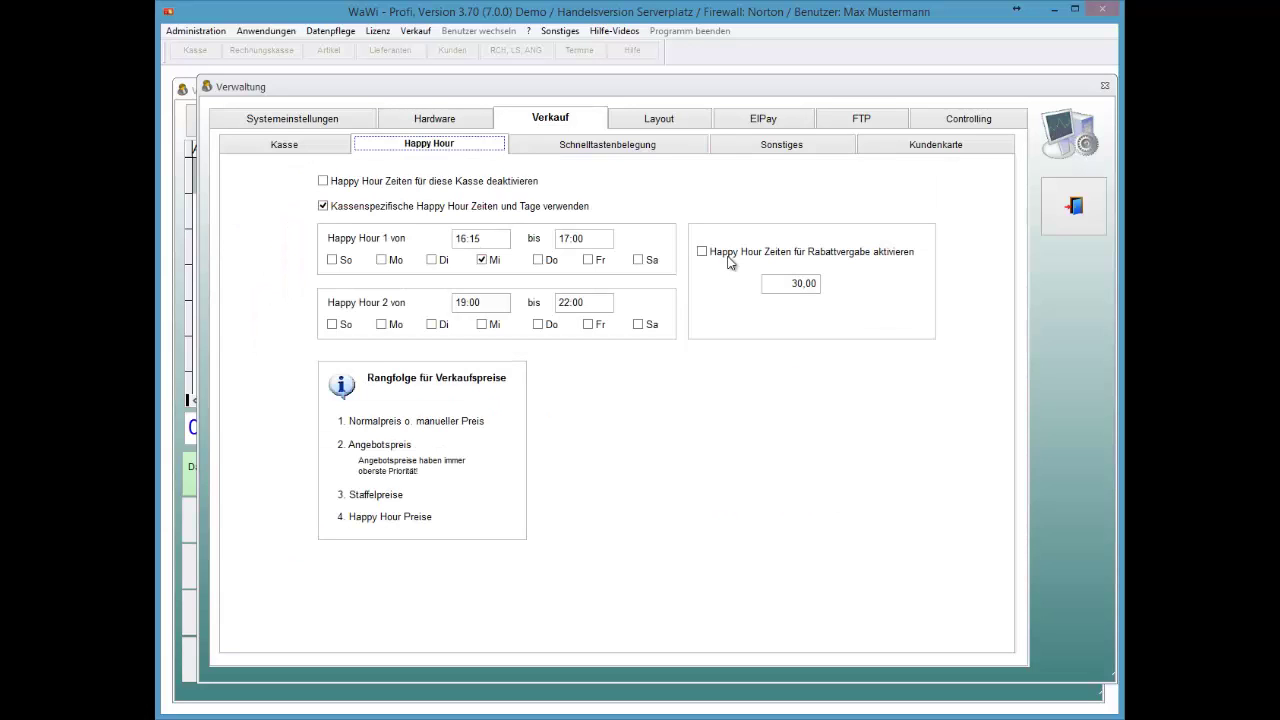
key("shift+Tab")
key("space")
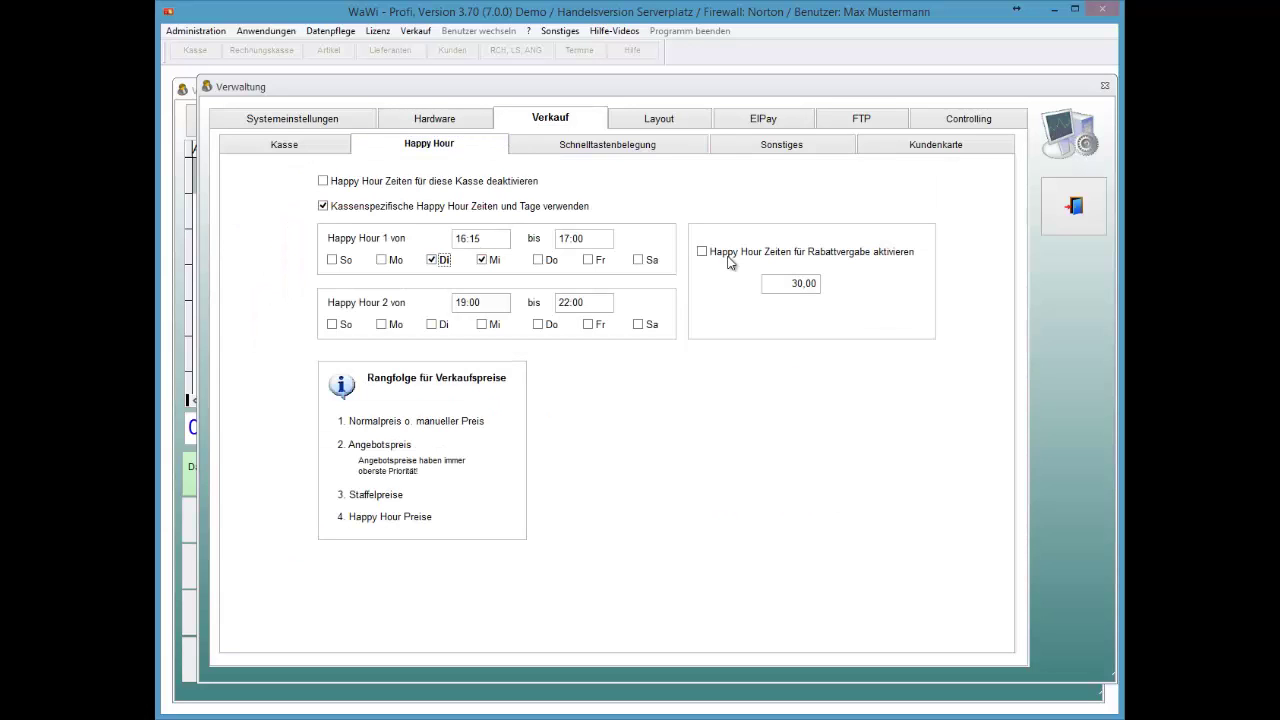
key("Escape")
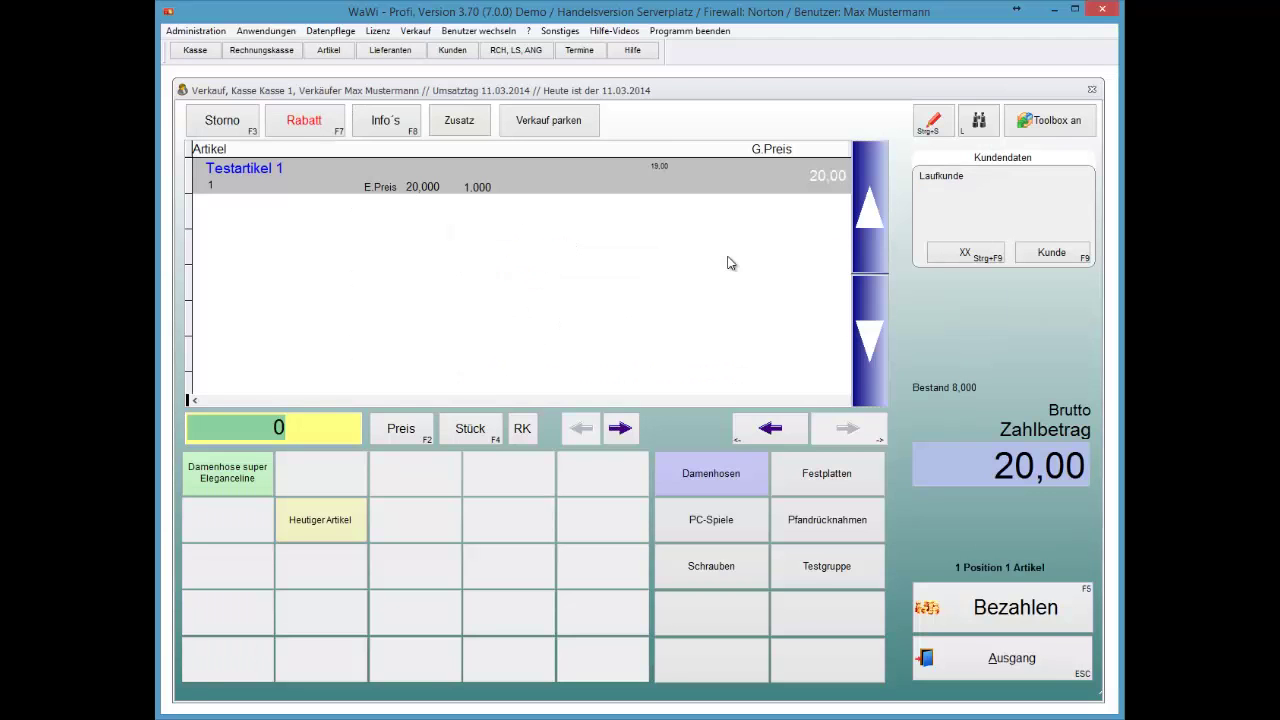
- Ring up article 1 again in an emptied sale to test the happy hour price, and void the line
type("1")
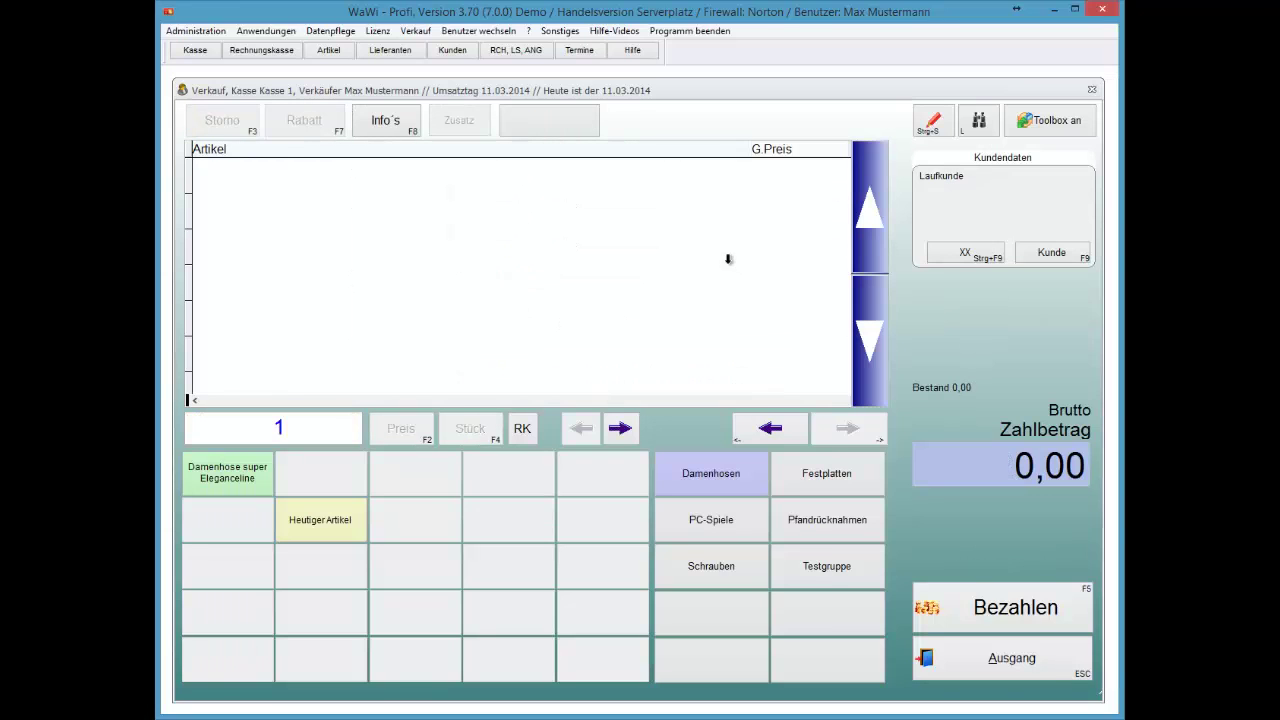
key("Return")
key("Return")
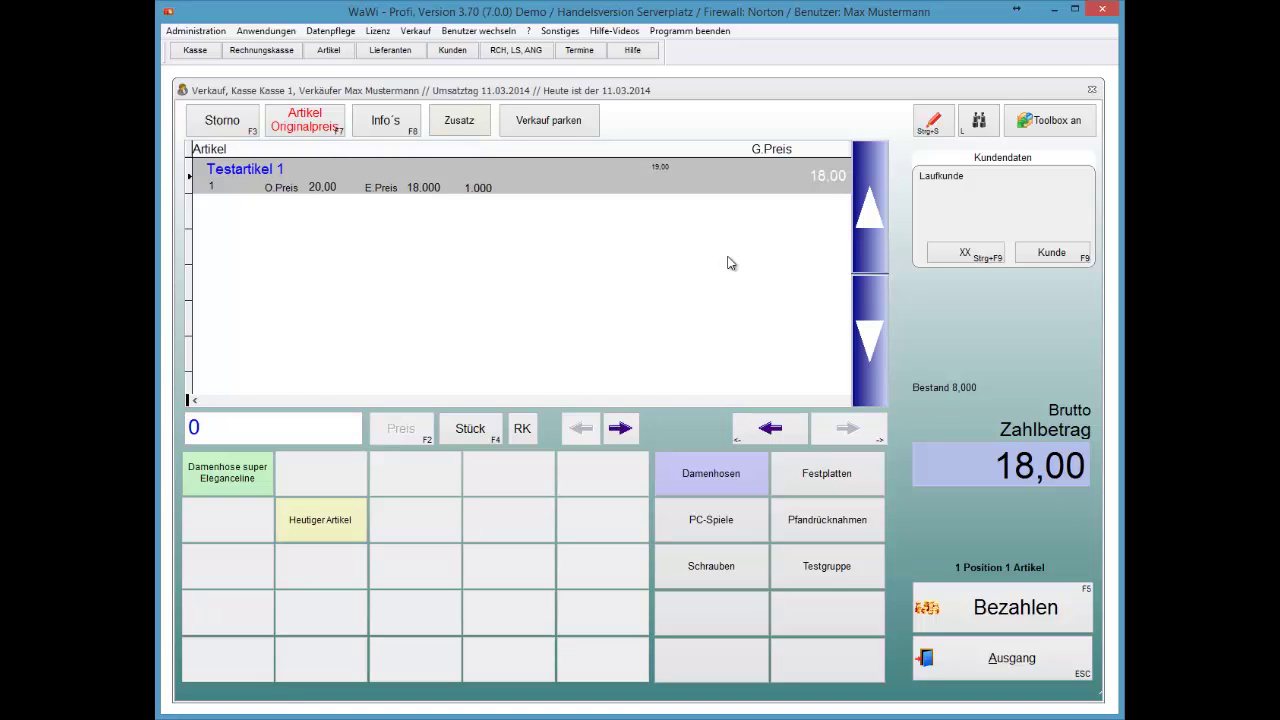
key("F3")
- Activate happy hour times for granting discounts in the sales happy hour settings and set the discount value to 23
key("alt")
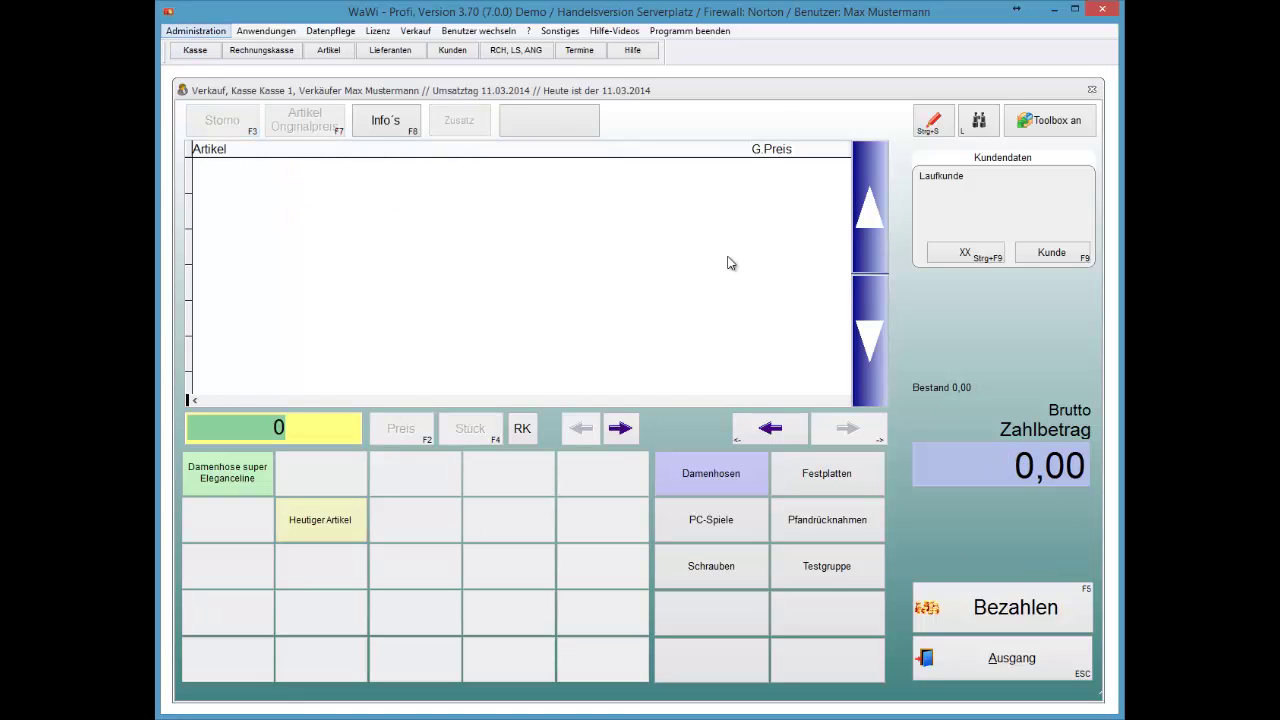
key("Down")
key("Right")
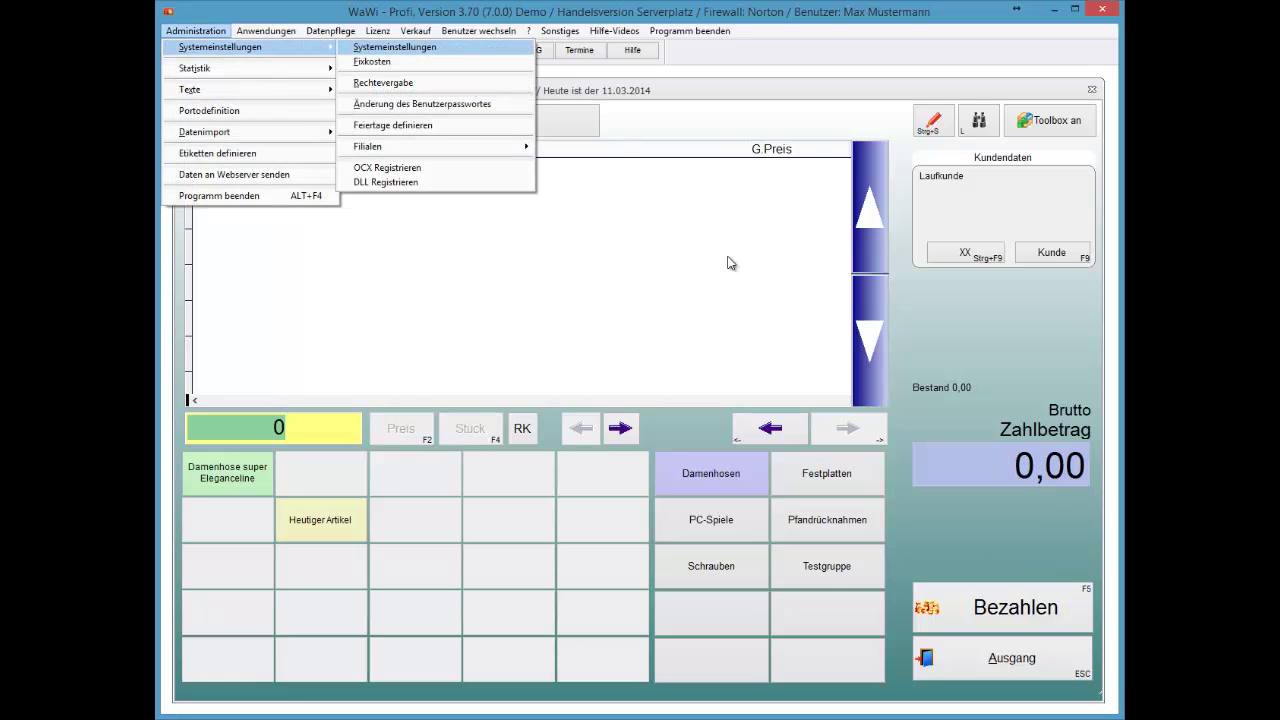
key("Return")
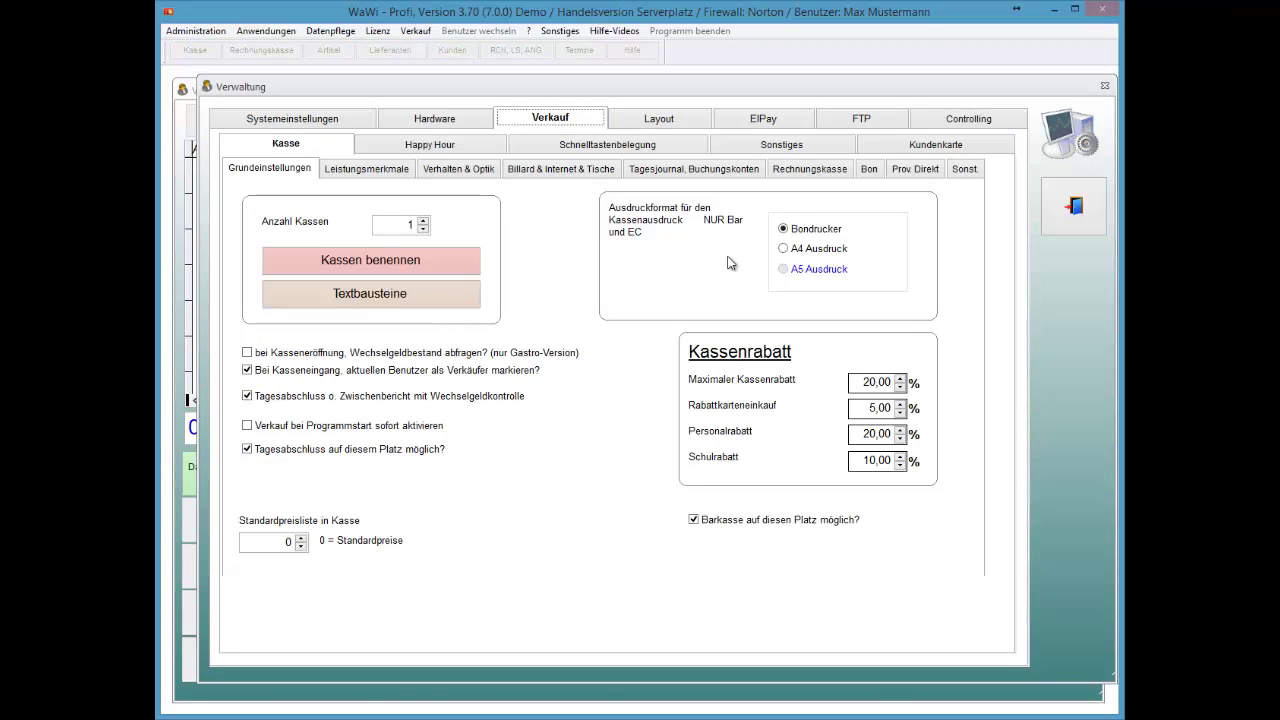
key("Tab")
key("Right")
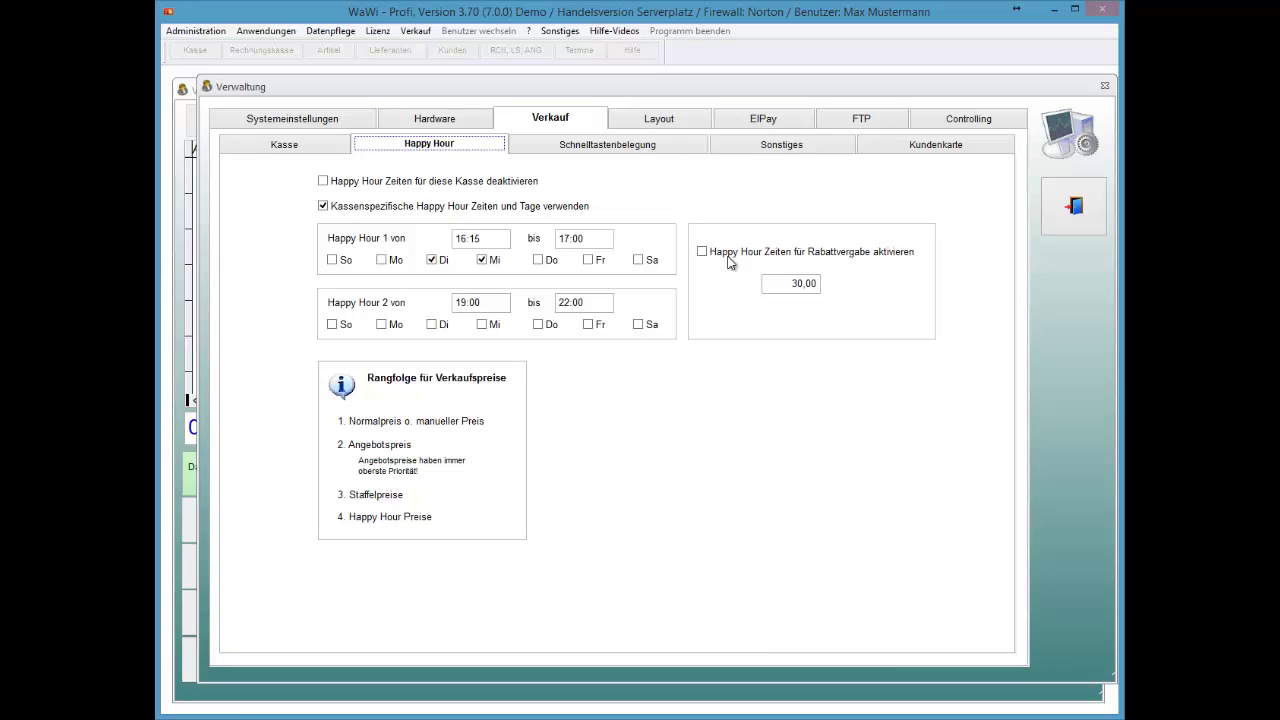
left_click(729, 262)
key("Tab")
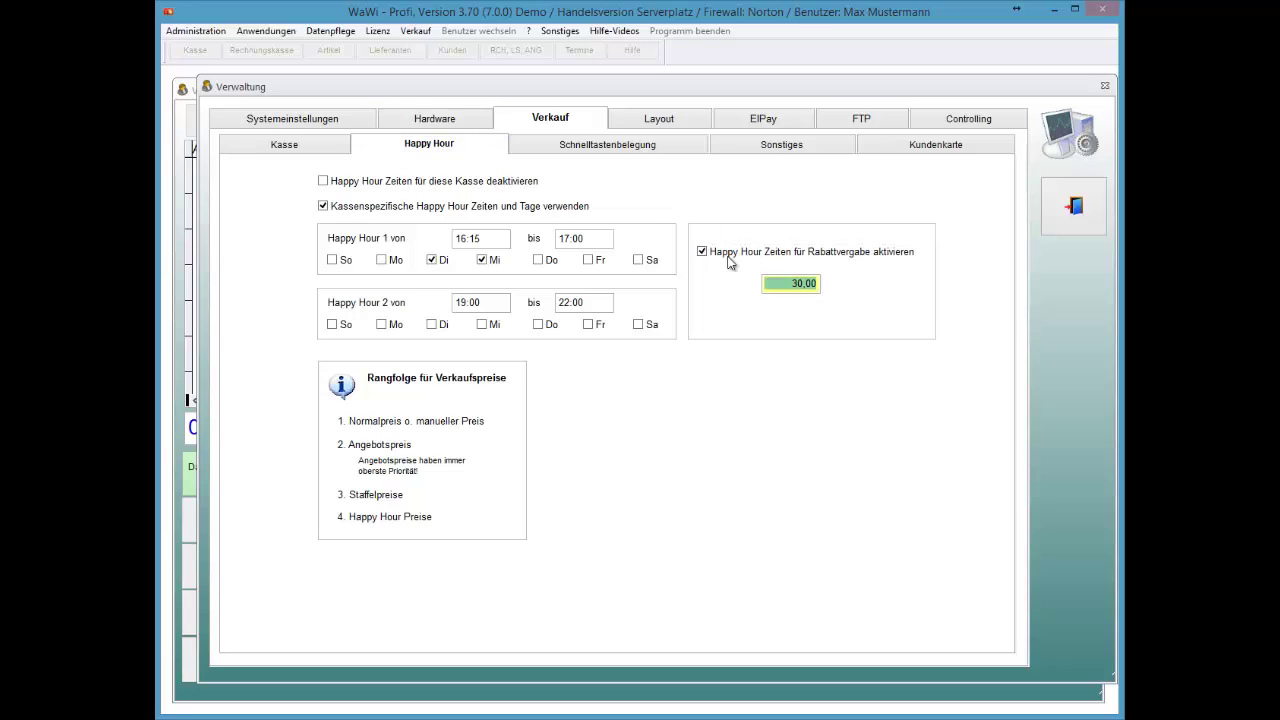
type("23")
key("Tab")
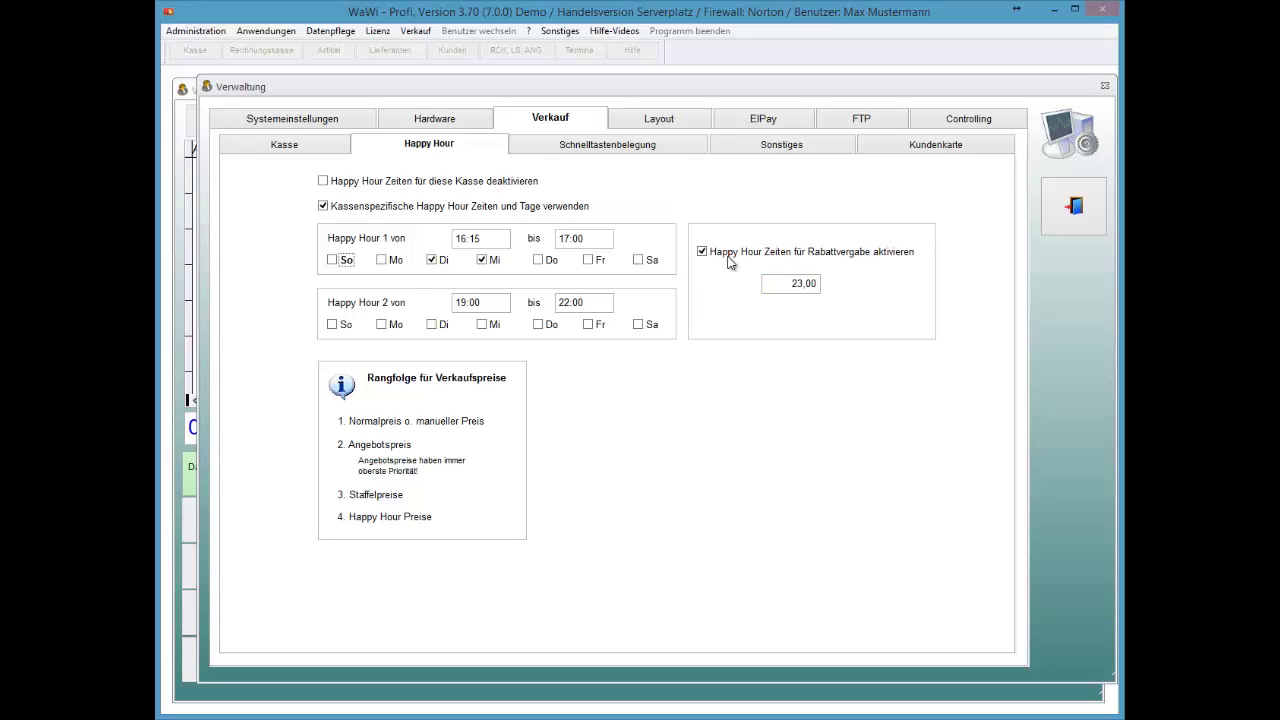
- Enable Tuesday (Di) for Happy Hour 2
key("Tab")
key("Tab")
key("space")
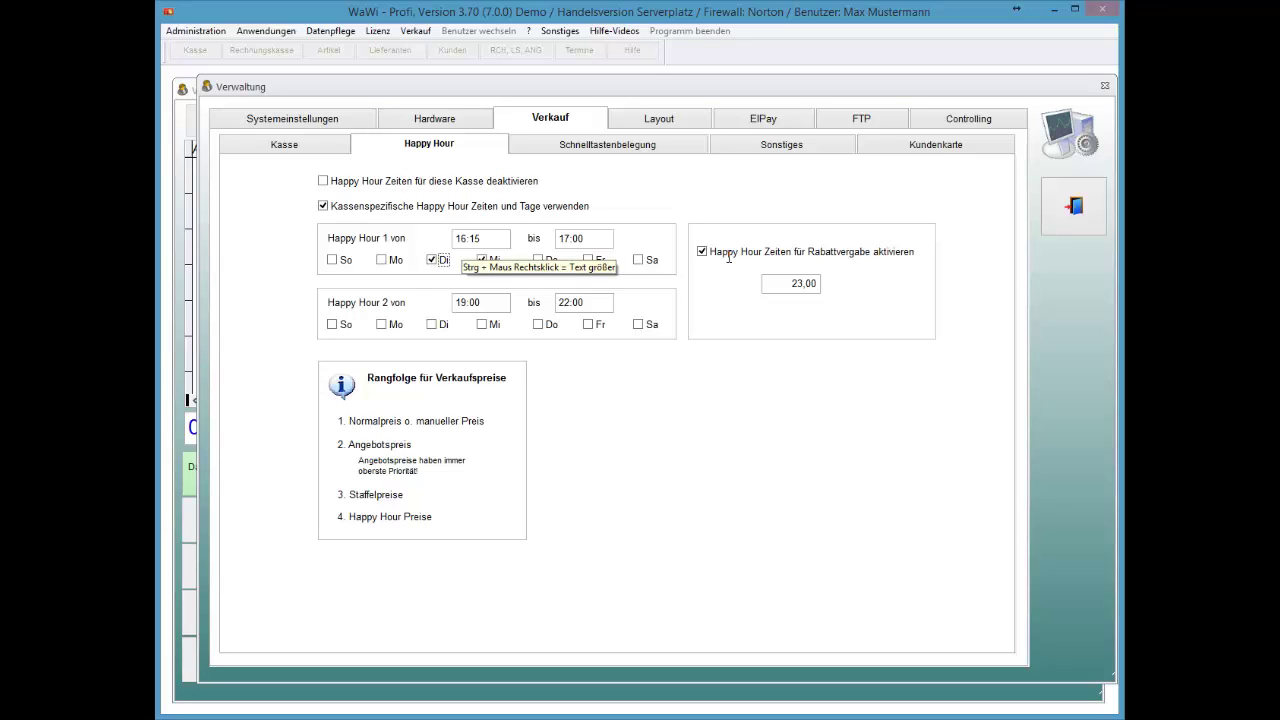
key("Tab")
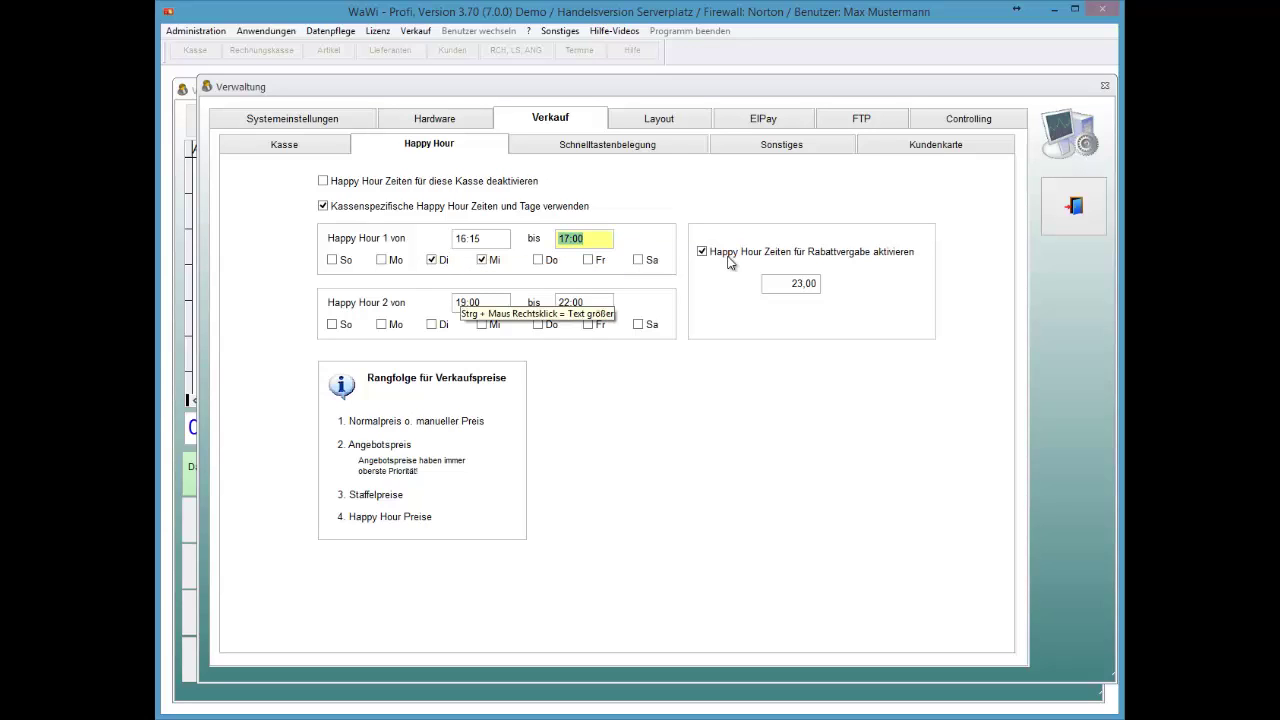
key("Tab")
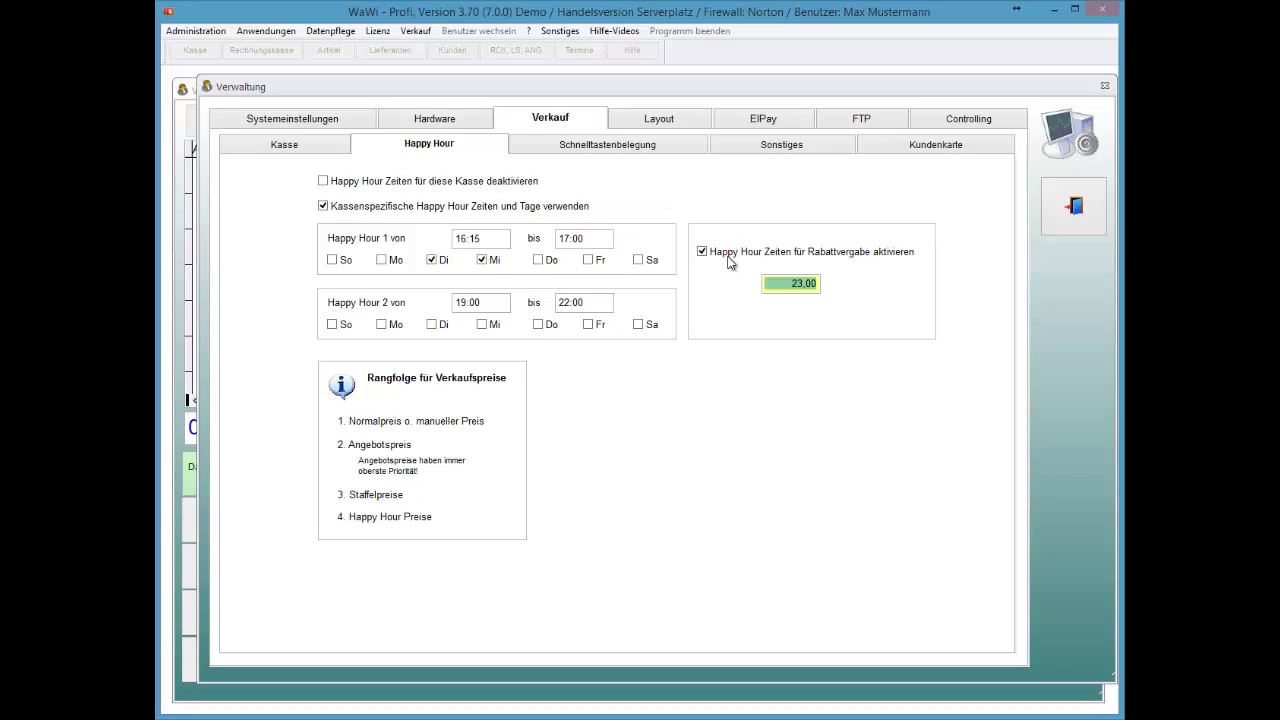
key("Tab")
key("space")
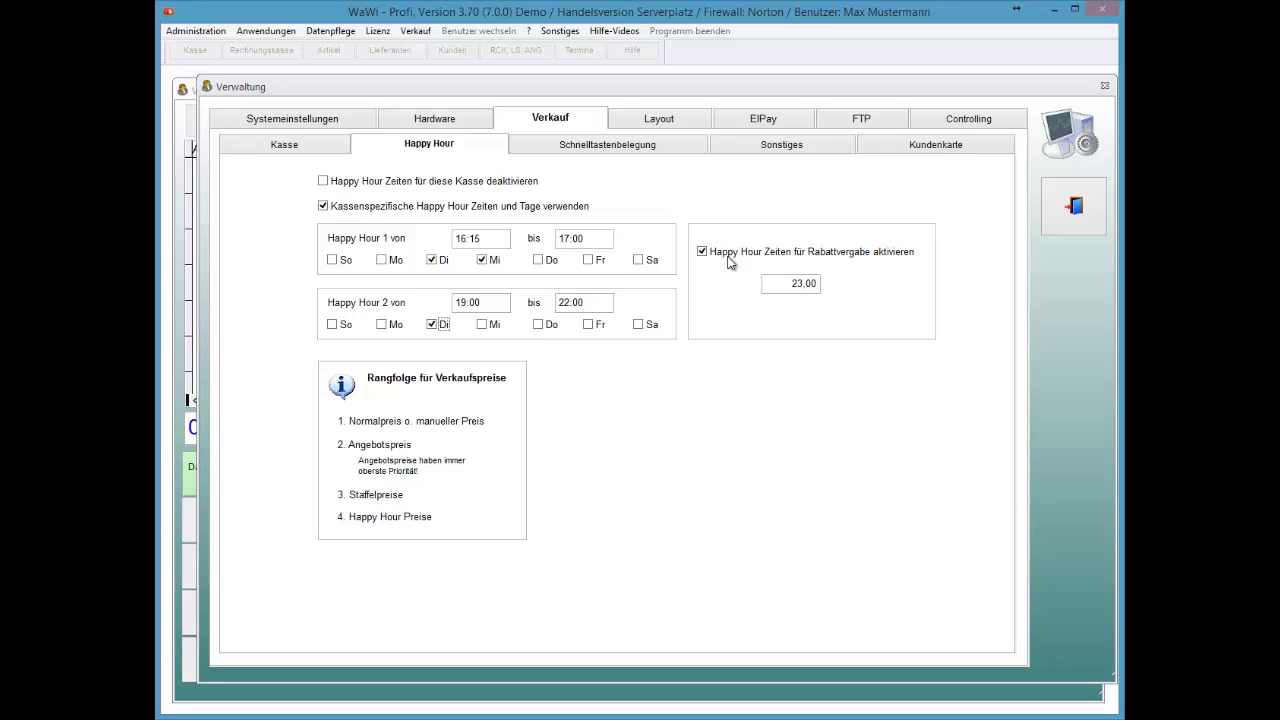
- Set Happy Hour 1 to run from 17:00 to 18:00
key("Tab")
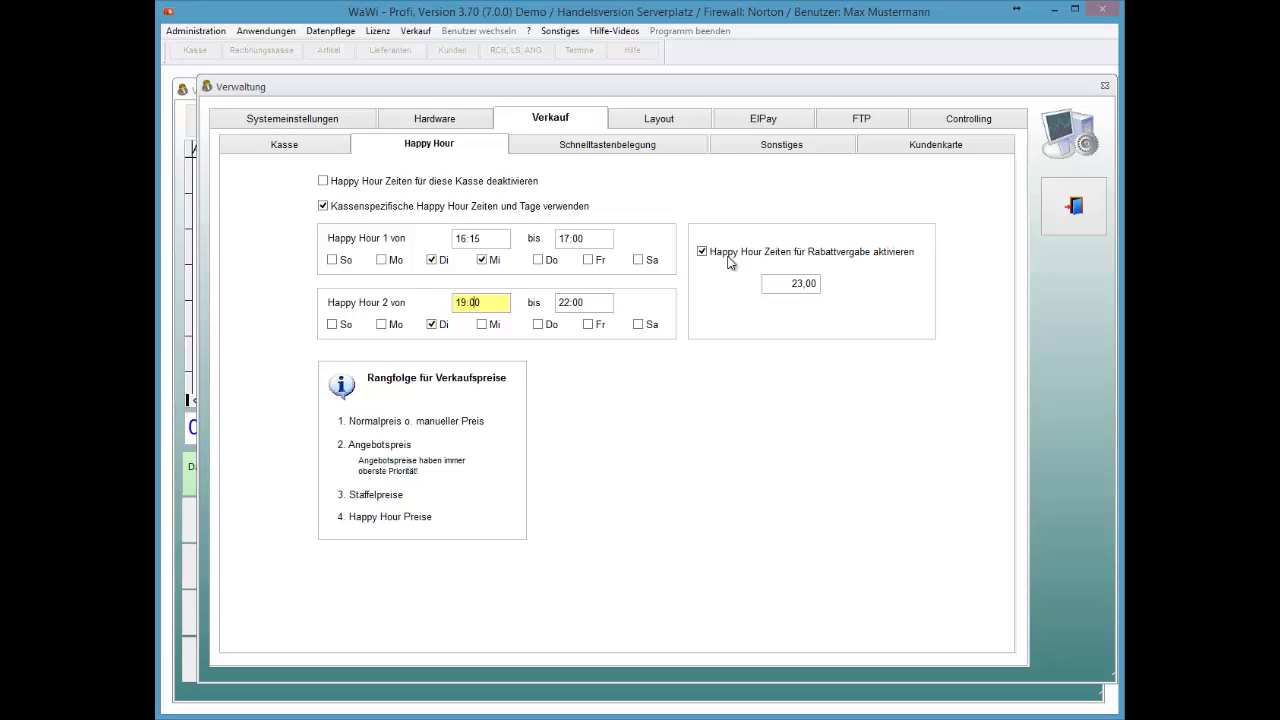
key("Tab")
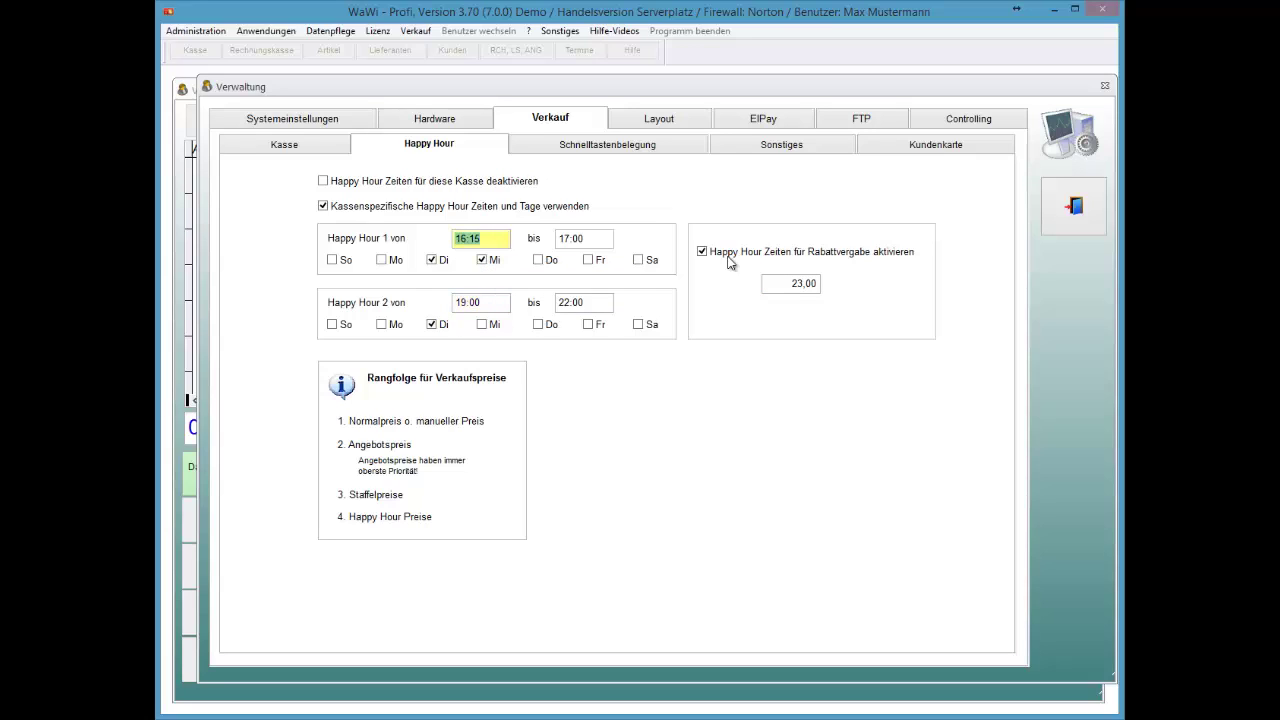
type("1700")
key("Tab")
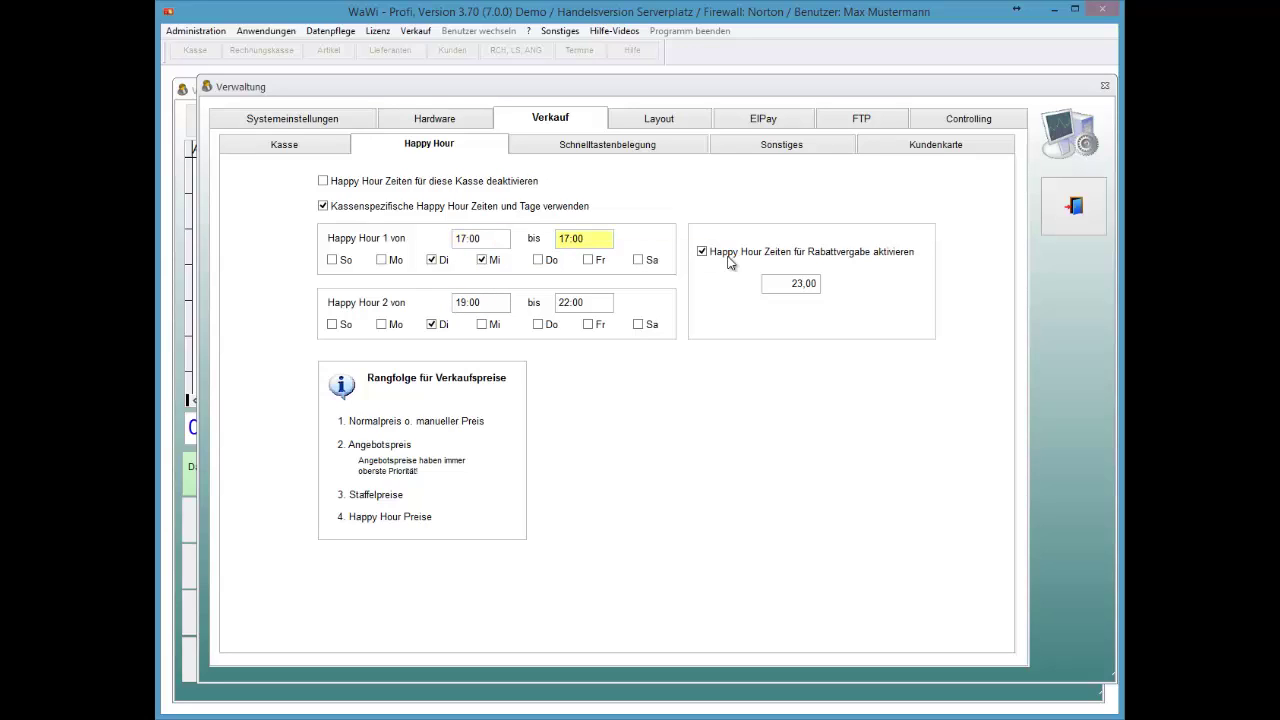
type("1800")
key("Tab")
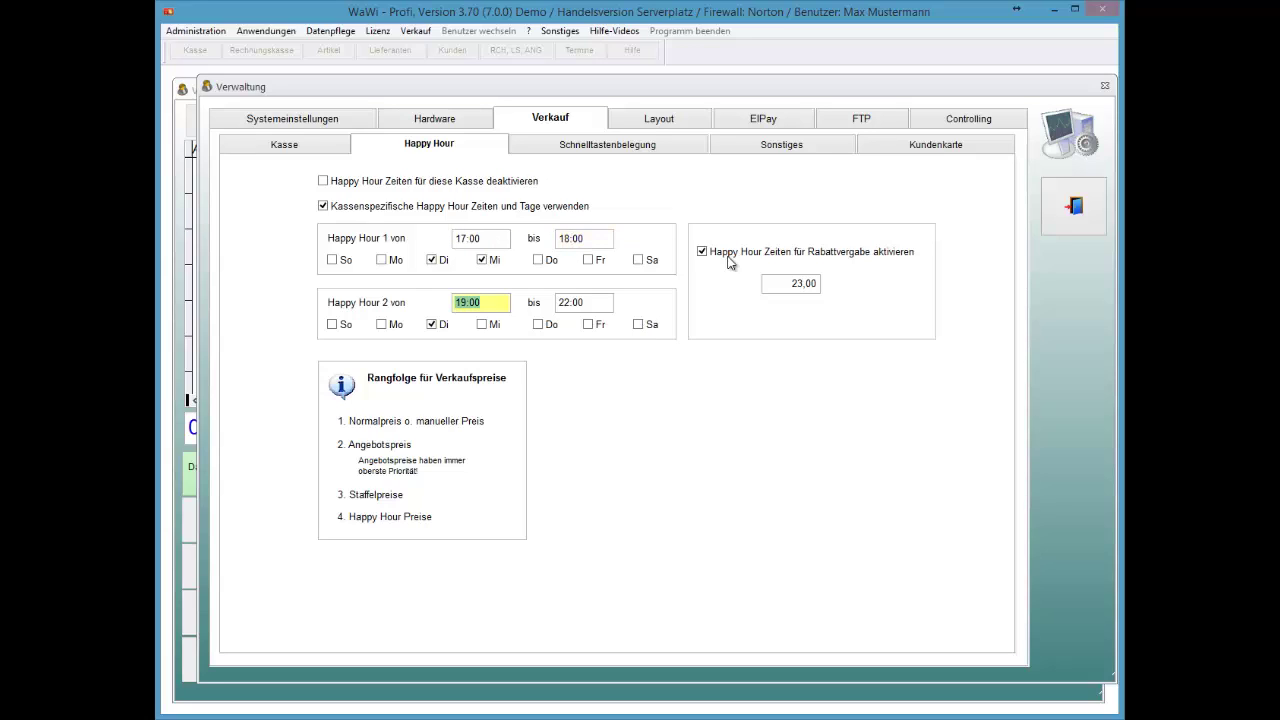
- Set Happy Hour 2 to run from 16:30 to 16:59 and close the settings
type("16:30")
key("Tab")
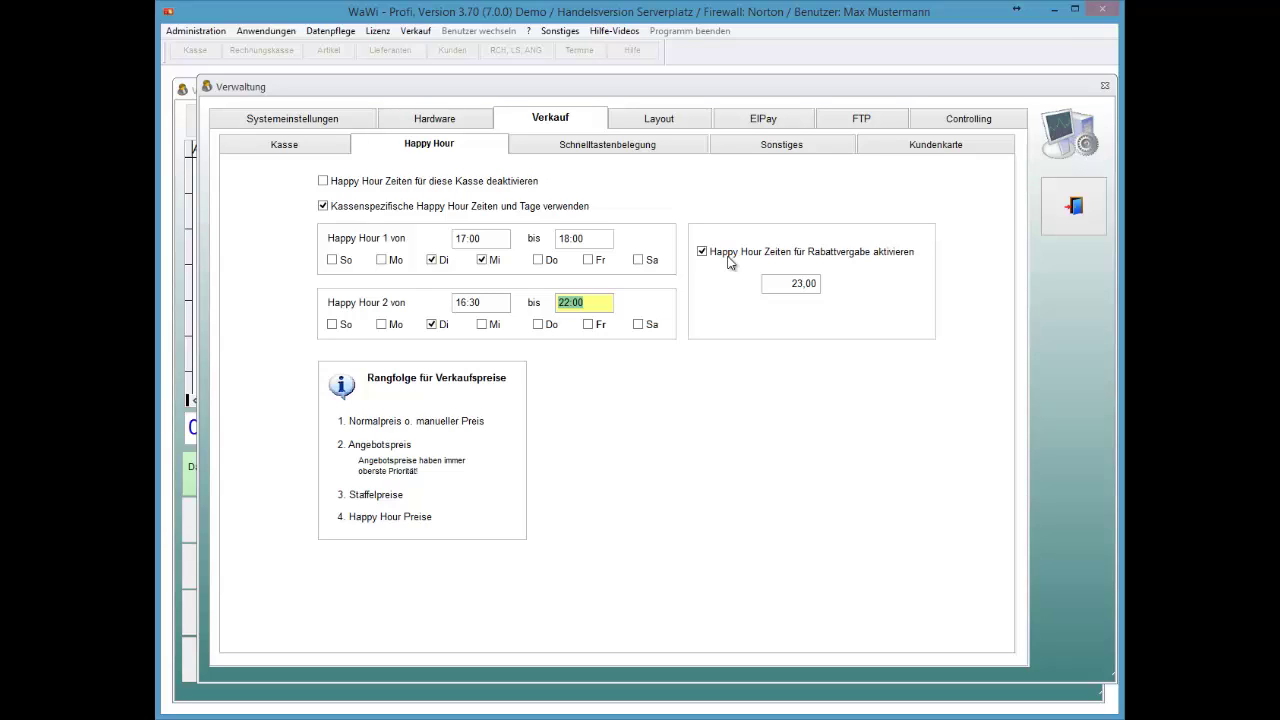
type("16:59")
key("Tab")
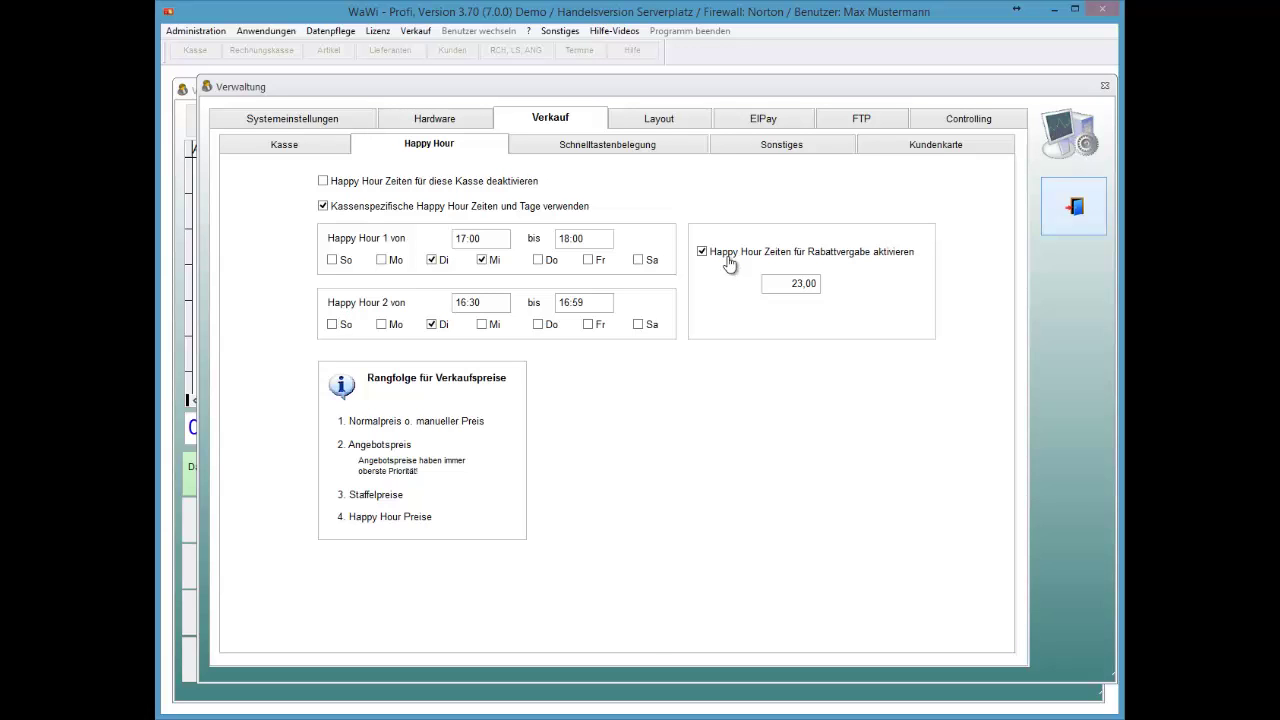
key("Return")
- Ring up article 1 in the register to test the happy hour discount
type("1")
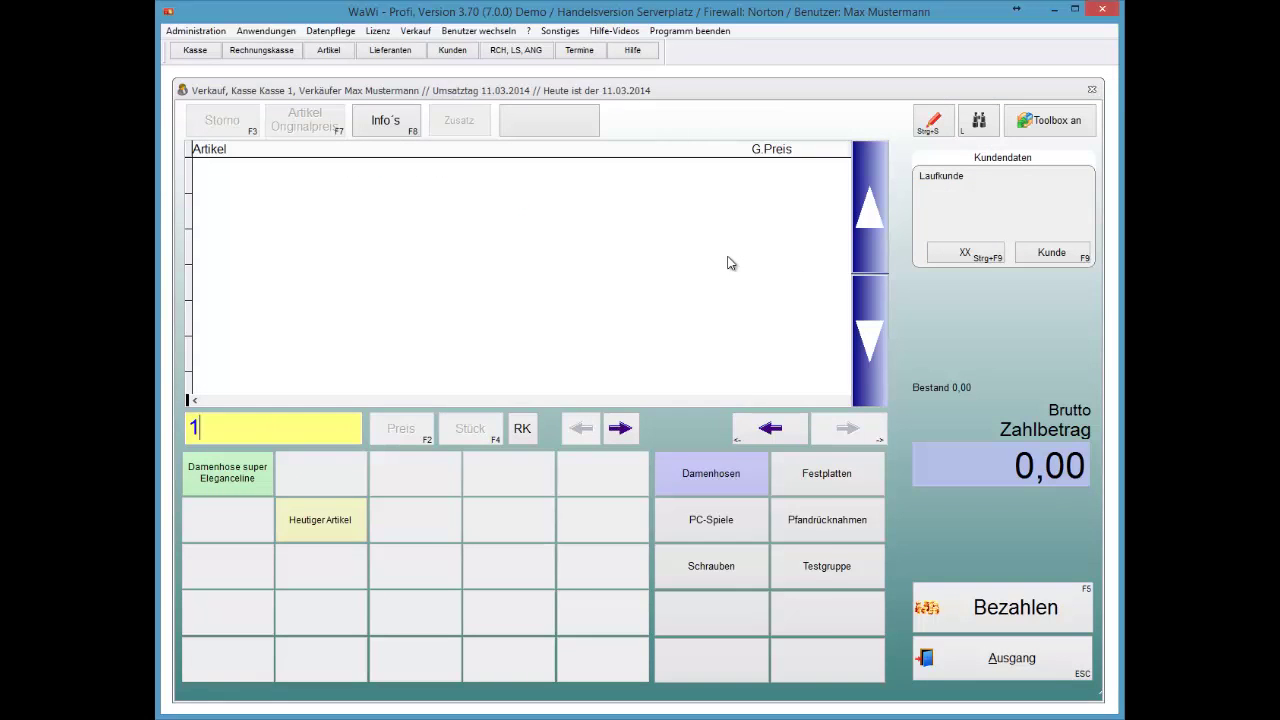
key("Return")
key("Return")
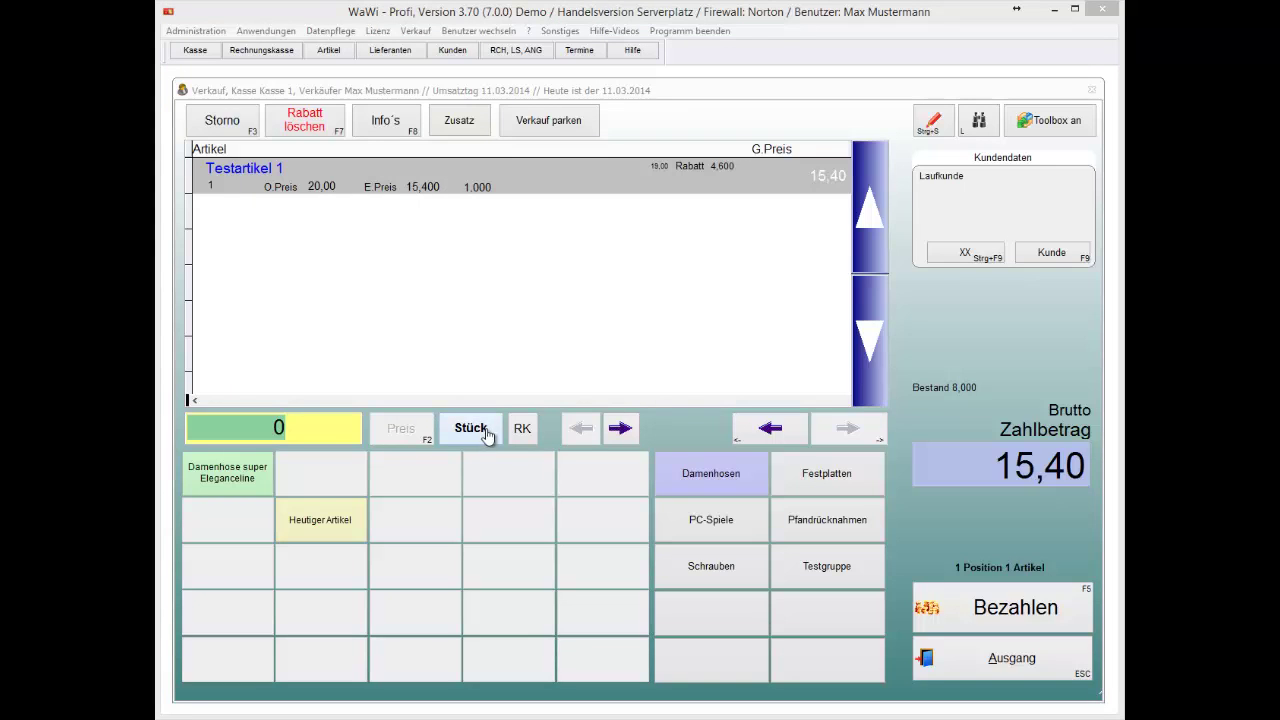
- Deactivate happy hour times for granting discounts in the happy hour settings and close the settings
left_click(196, 31)
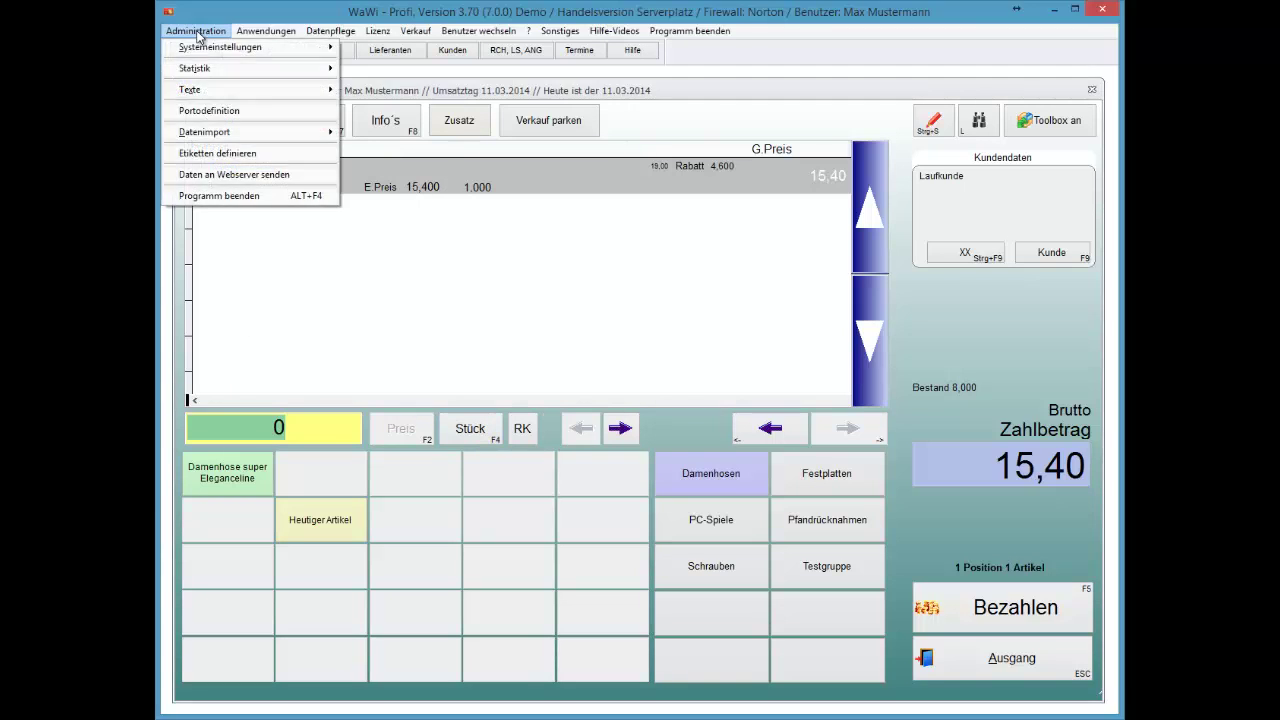
key("Right")
key("Return")
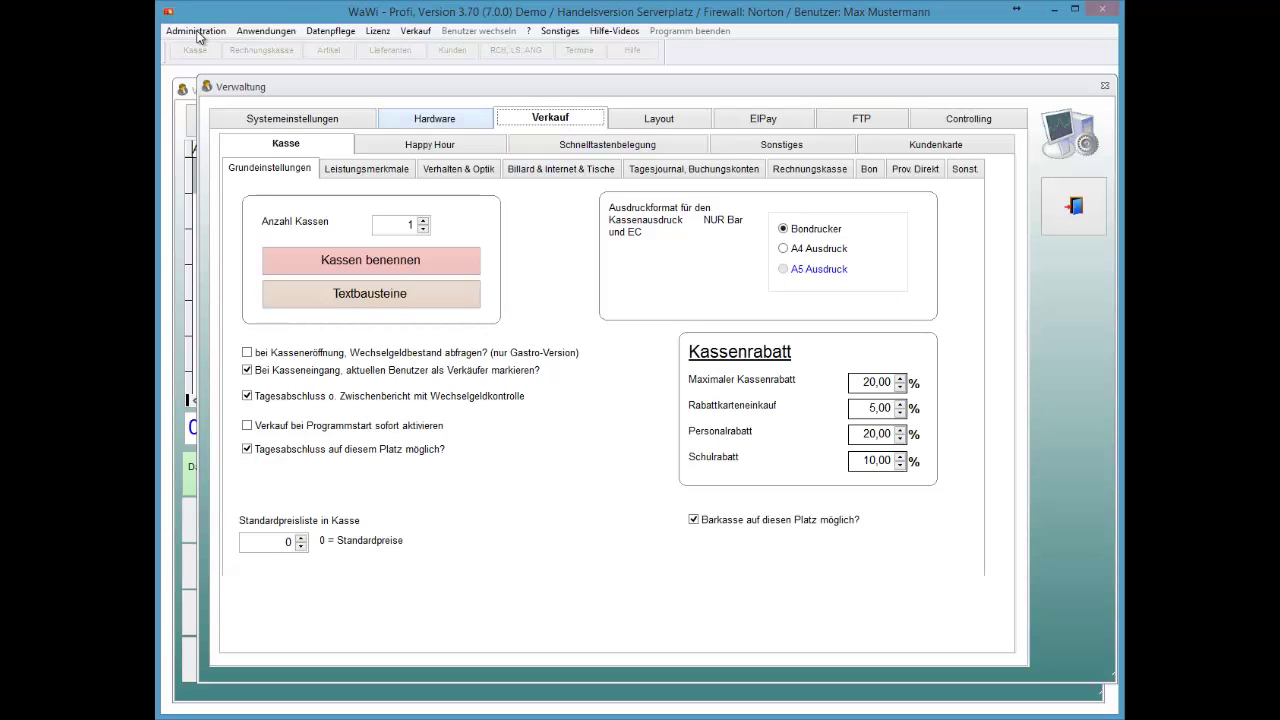
key("Tab")
key("Right")
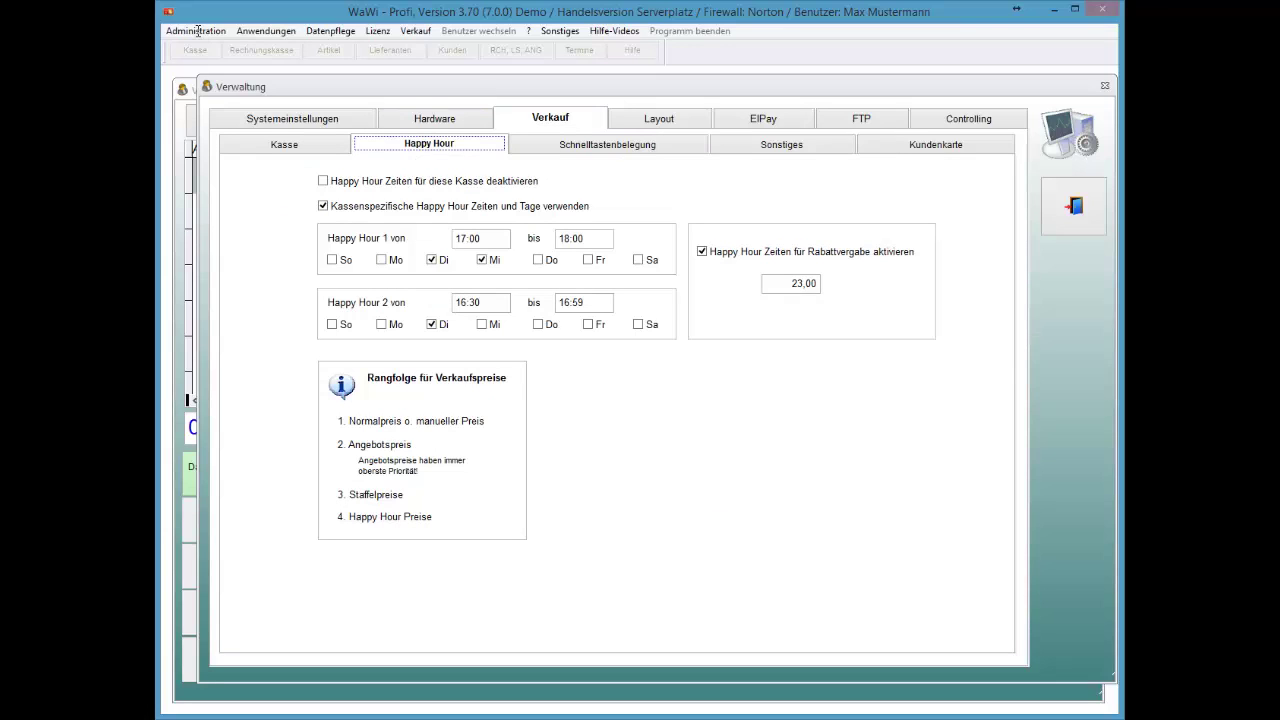
key("Tab")
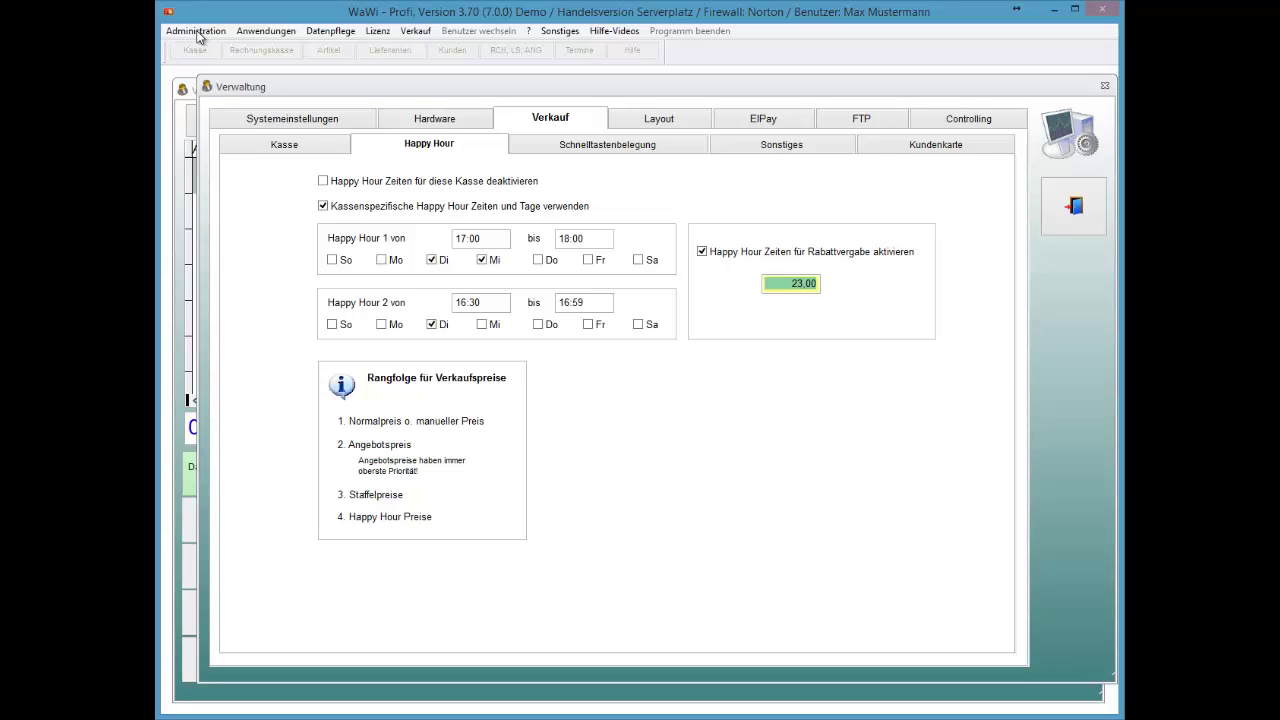
key("space")
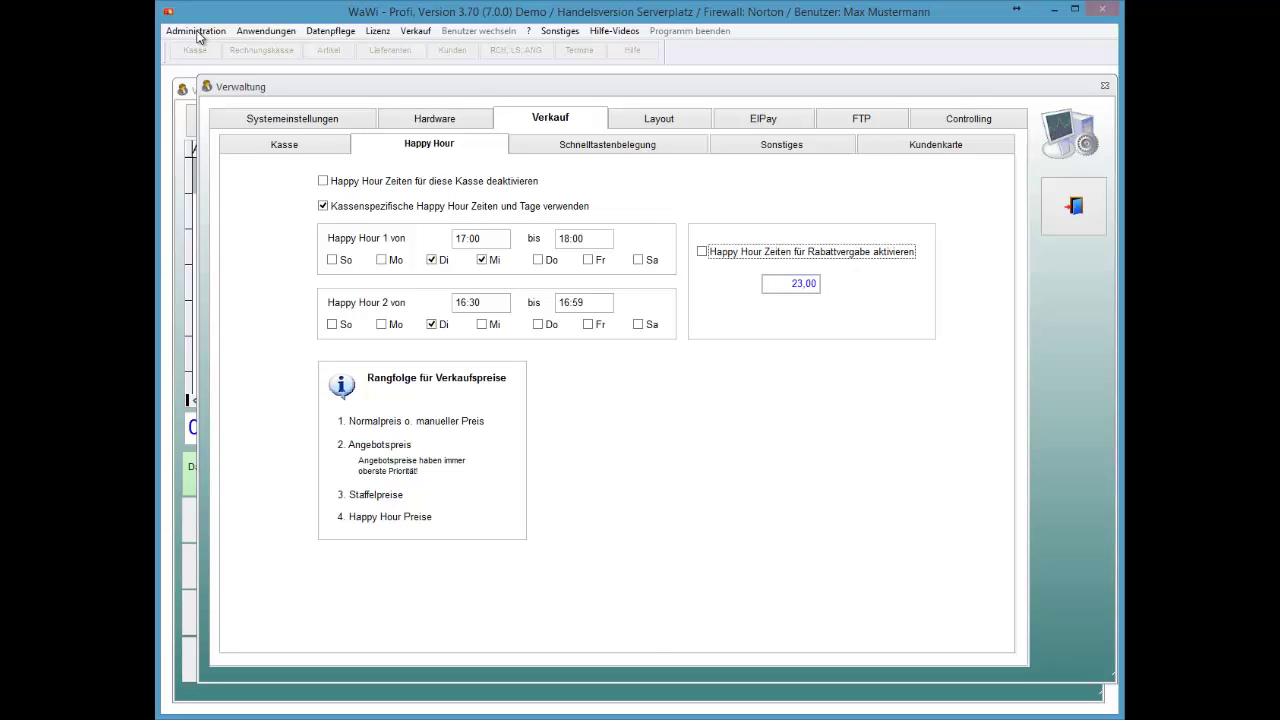
key("Escape")
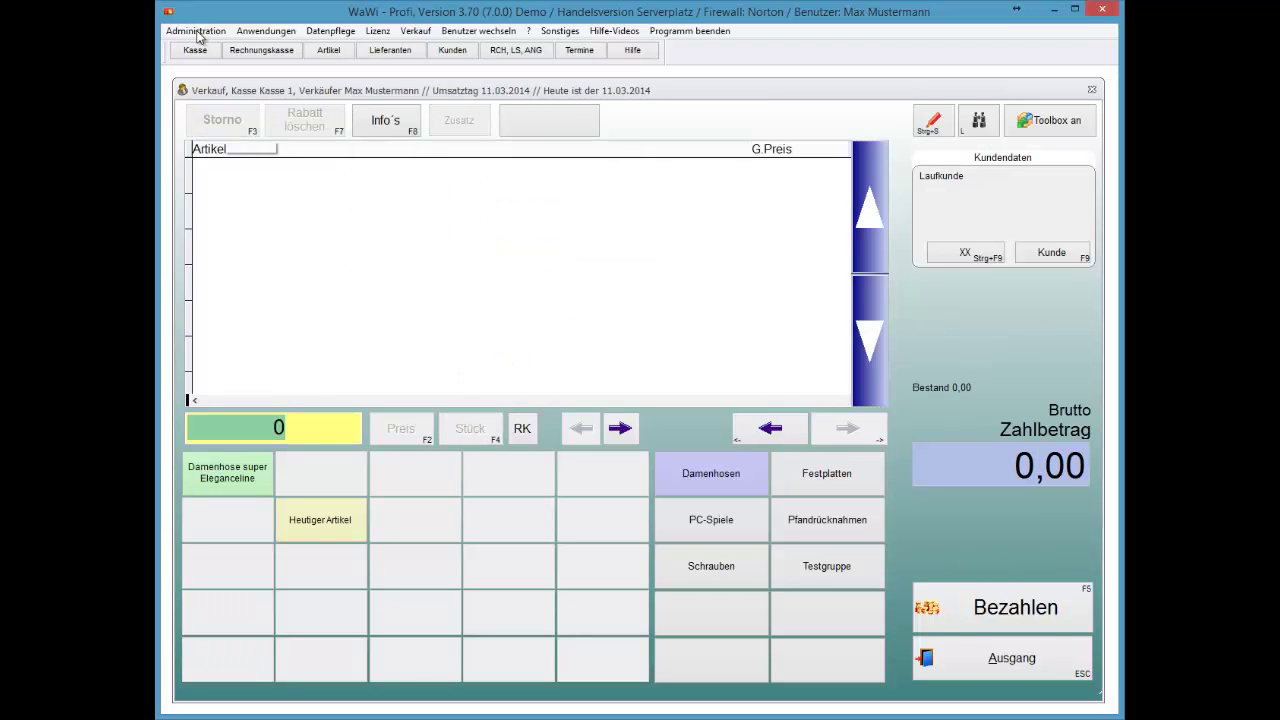
- Ring up article 1 in the emptied sale to test its happy hour price without the discount
type("1")
key("Return")
key("Return")
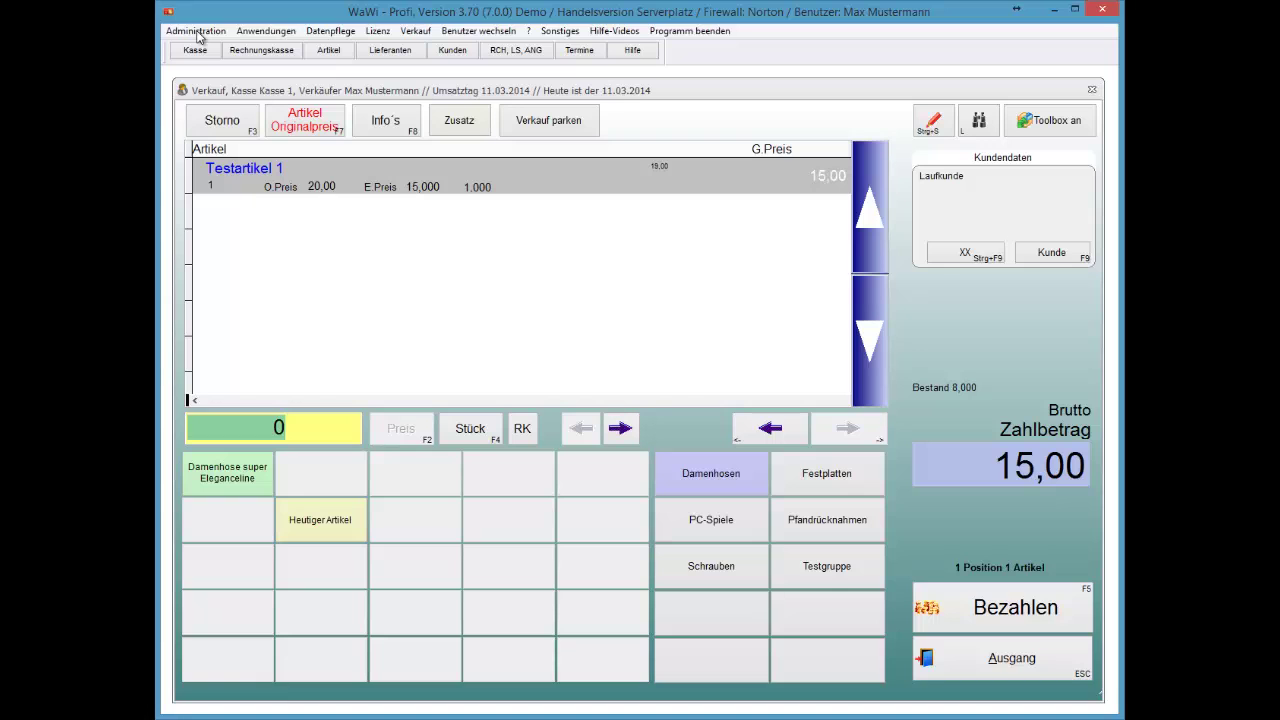
- Deactivate happy hour times entirely for this register and close the settings
left_click(197, 31)
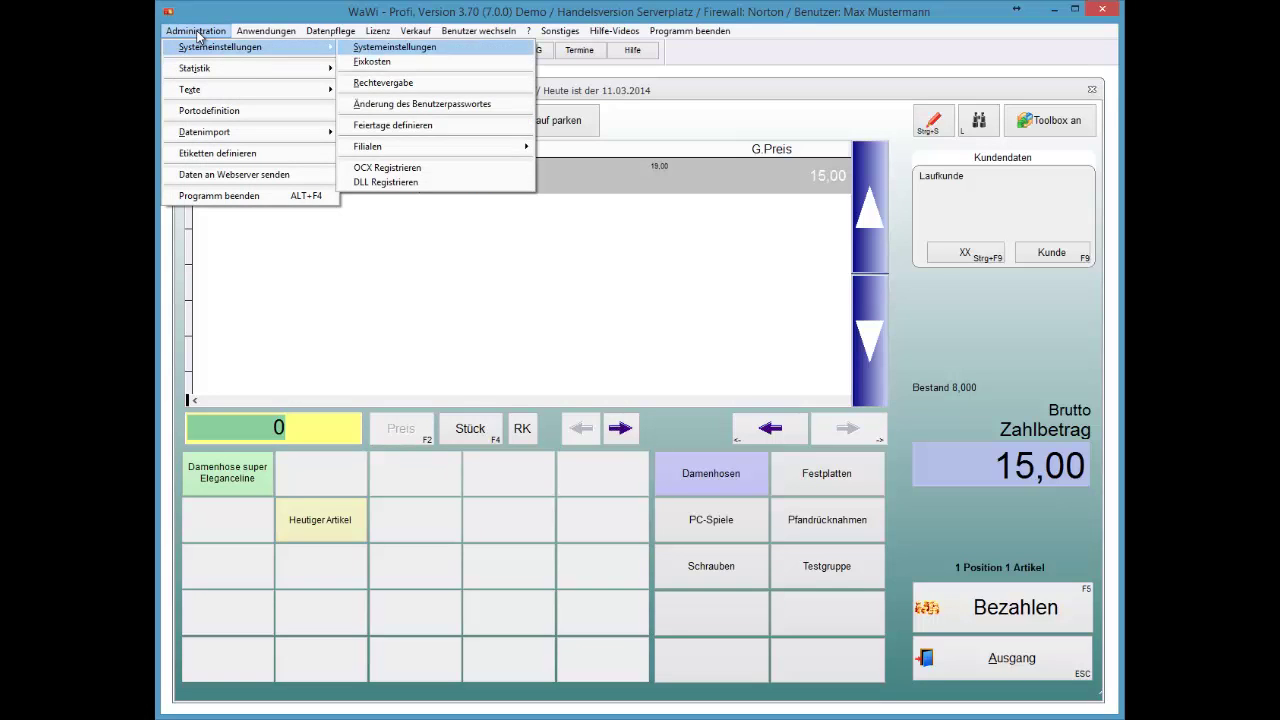
left_click(197, 33)
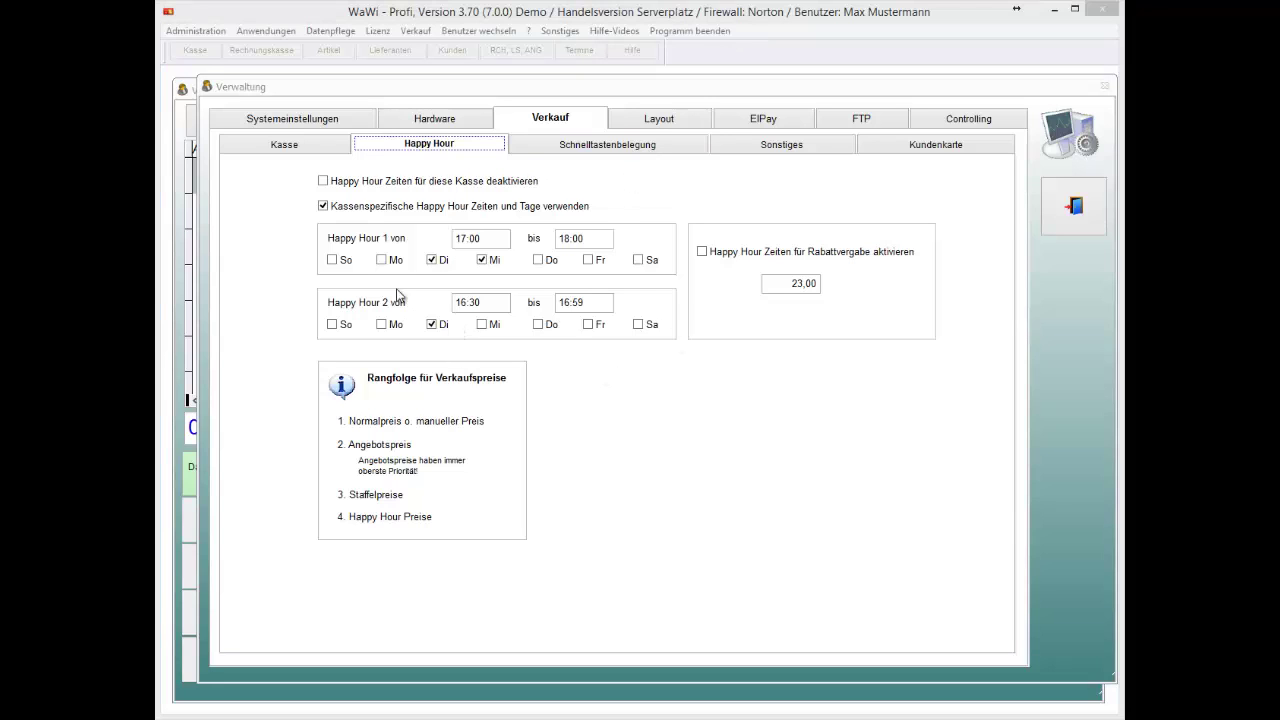
left_click(338, 184)
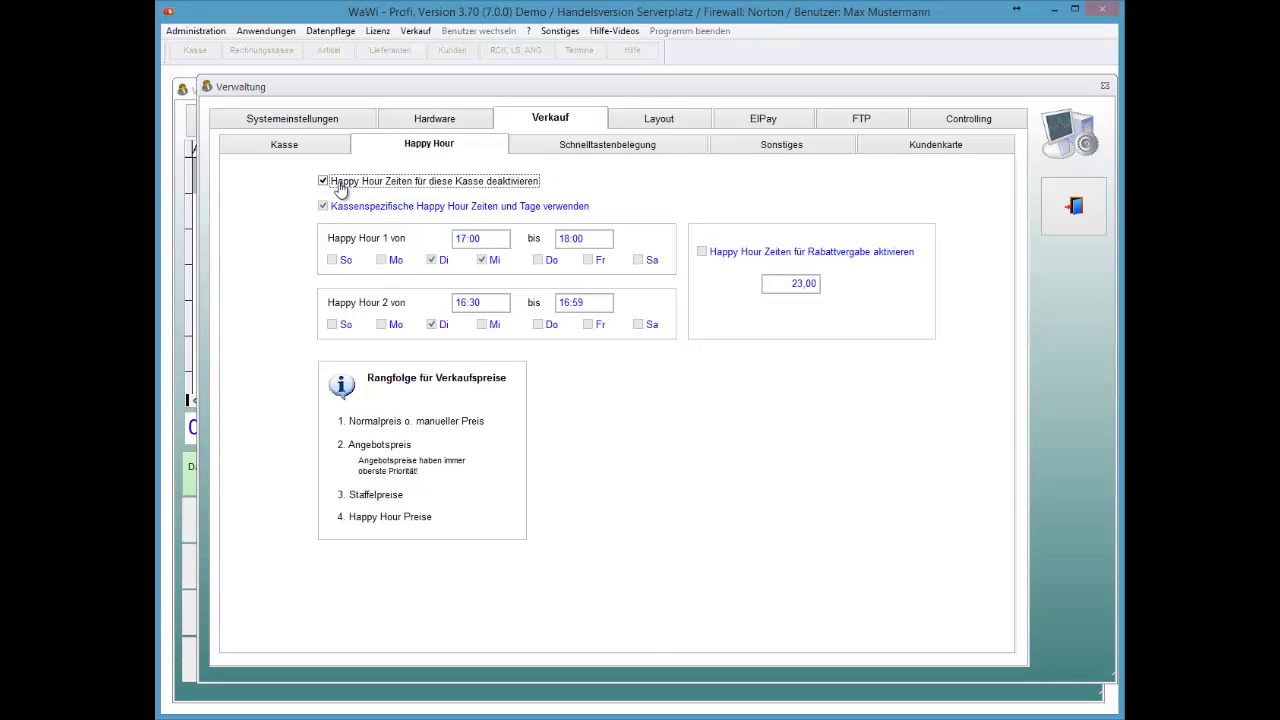
key("Escape")
- Void the Testartikel 1 line and ring up article 1 again to test its price with happy hour deactivated
key("F3")
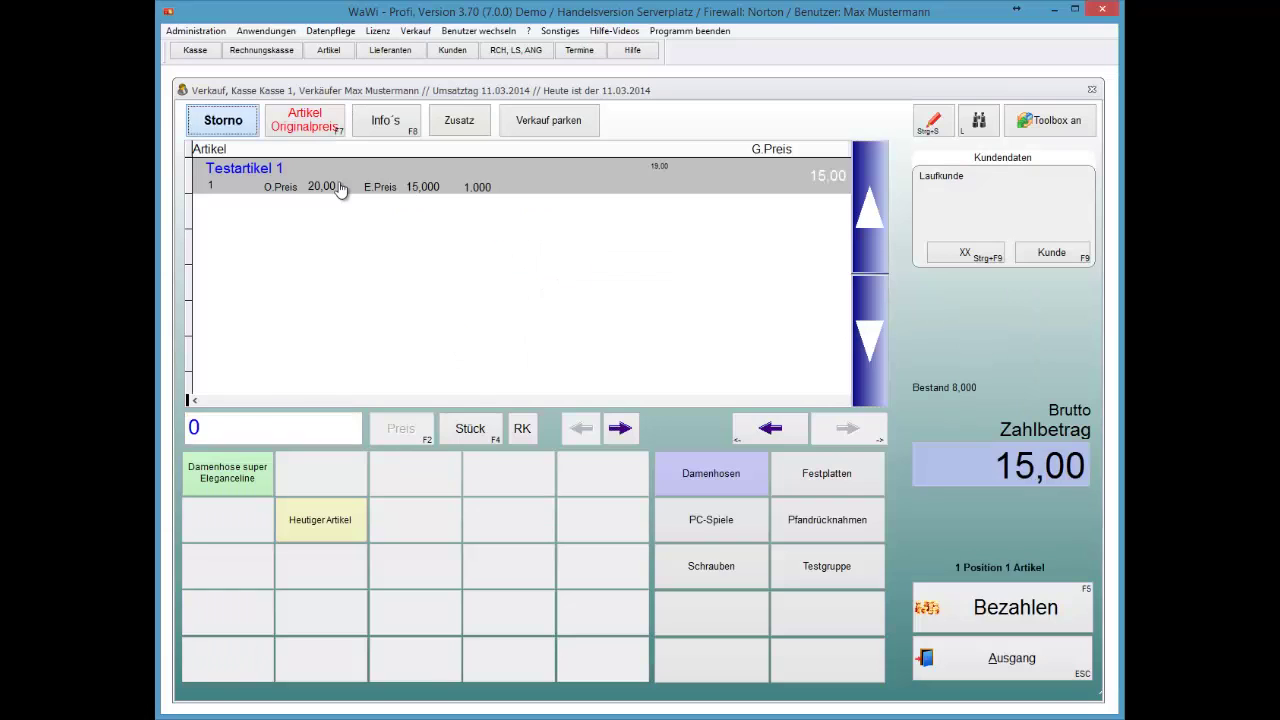
type("1")
key("F4")
key("Return")
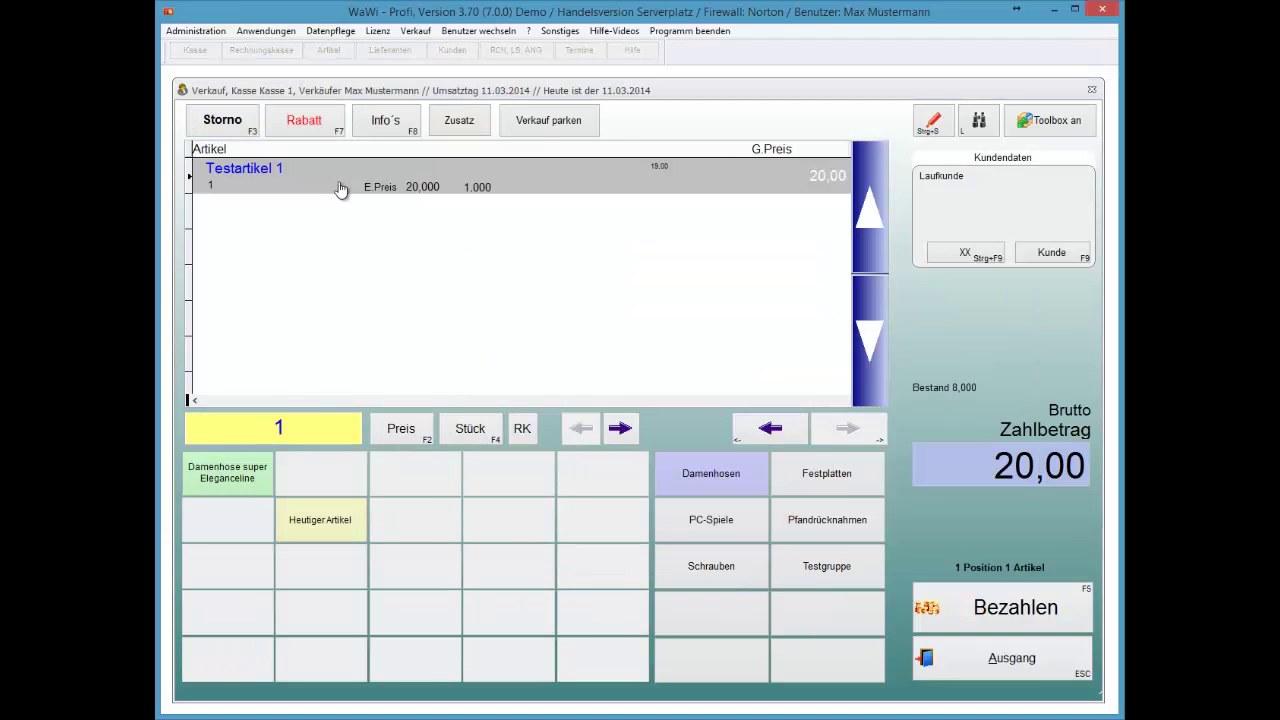